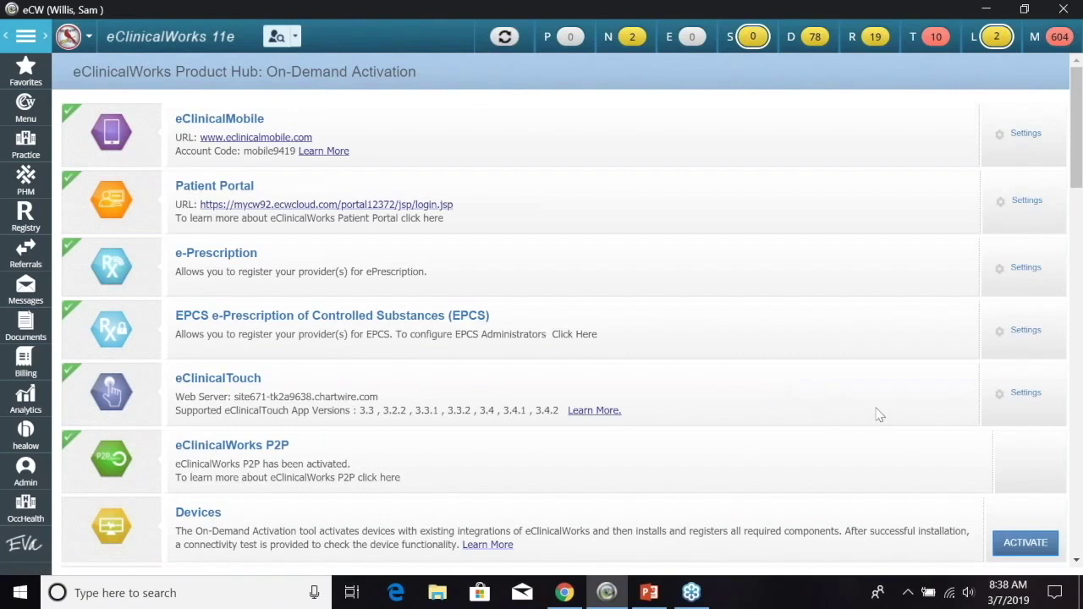
Step: Find Patient Check IN (QR Scanner and KIOSK) in the Product Hub and open its setup page
scroll(790, 316, down, 5)
scroll(784, 326, down, 3)
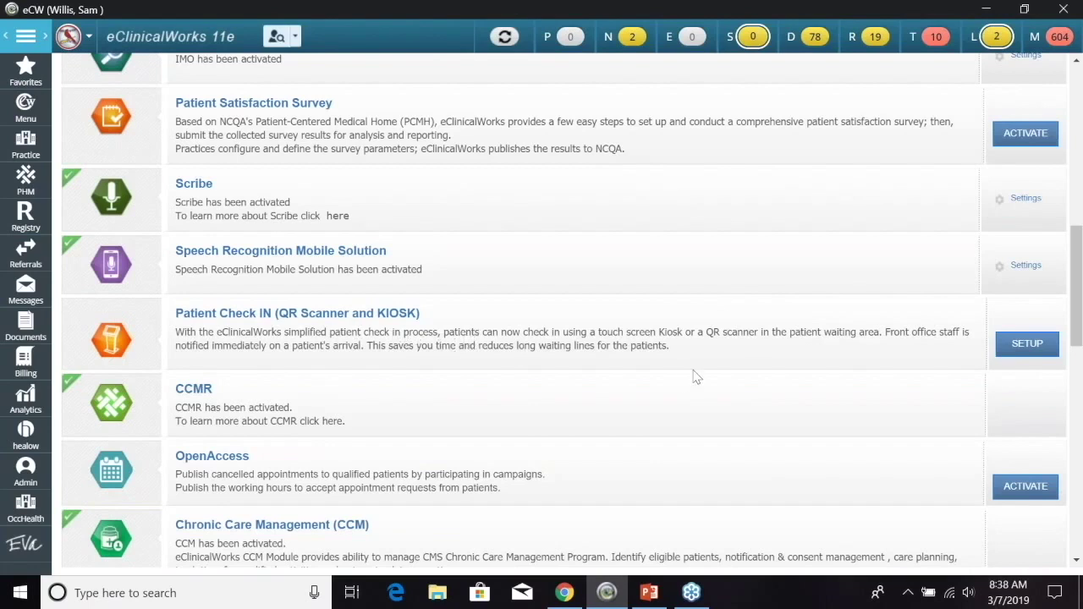
click(1027, 349)
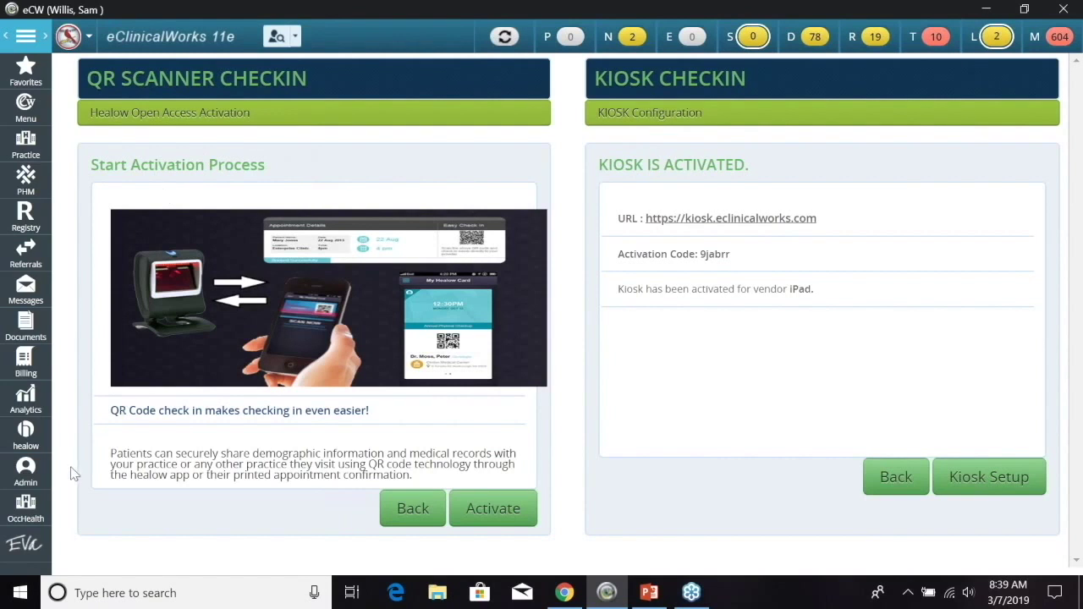
Step: Open the healow kiosk settings and show the provider activation lists for the Missouri Medical Consultants facility
click(31, 435)
click(128, 418)
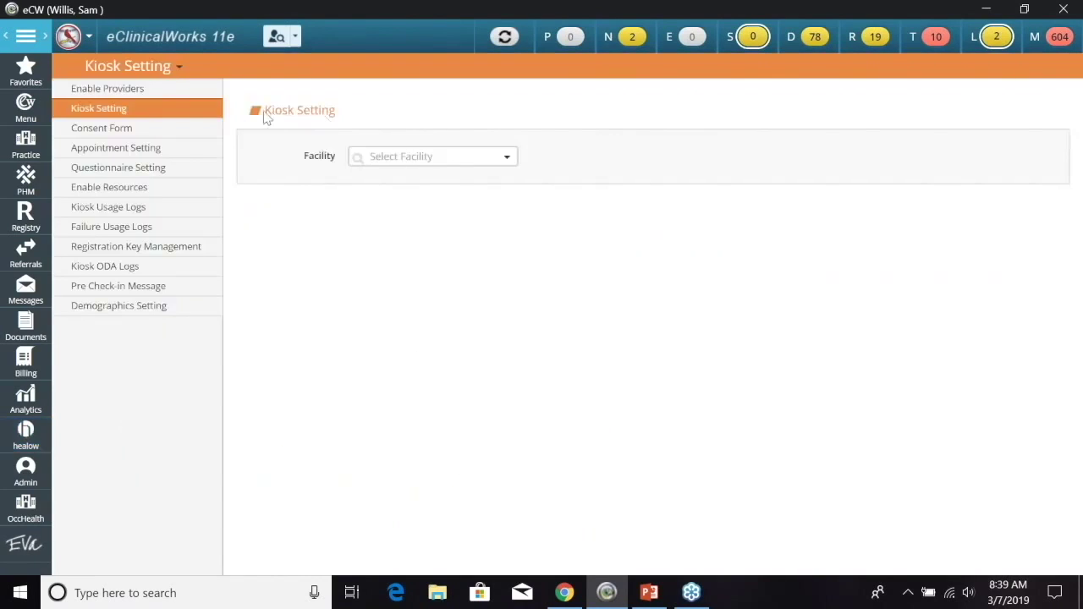
click(141, 99)
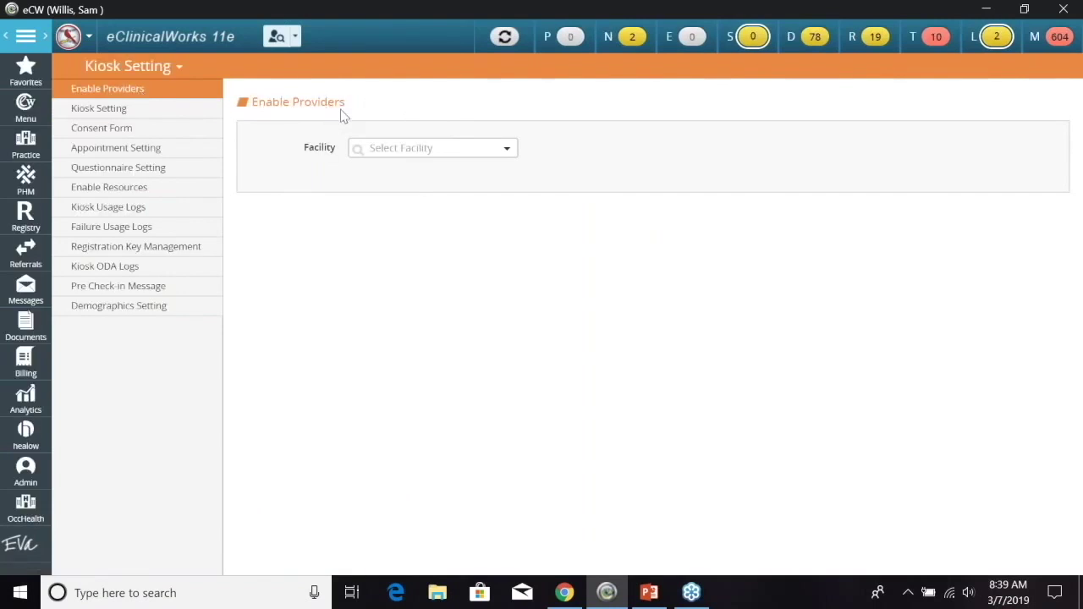
click(508, 150)
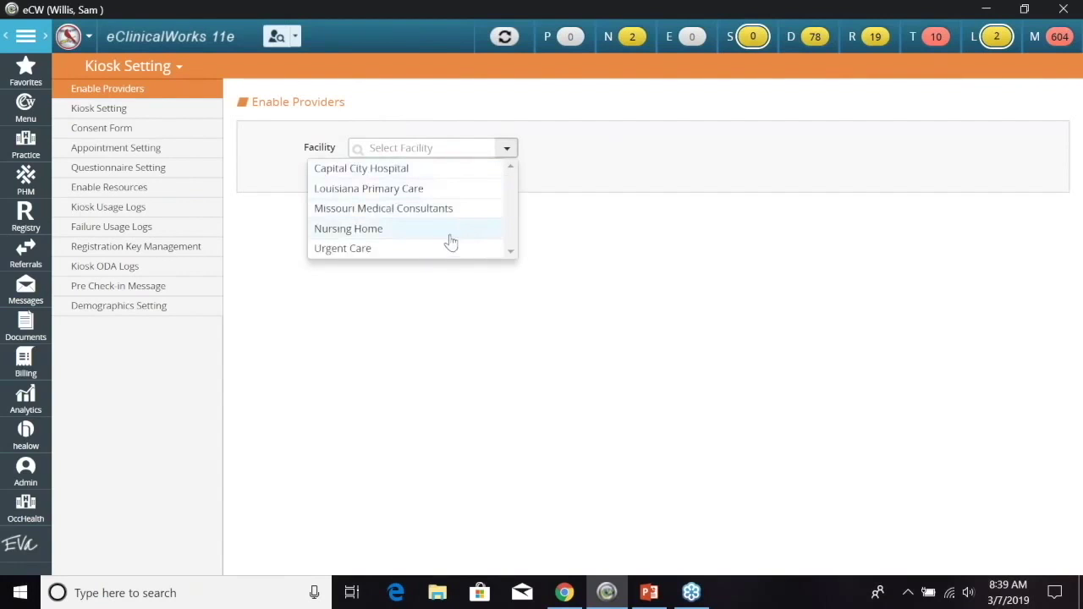
click(407, 213)
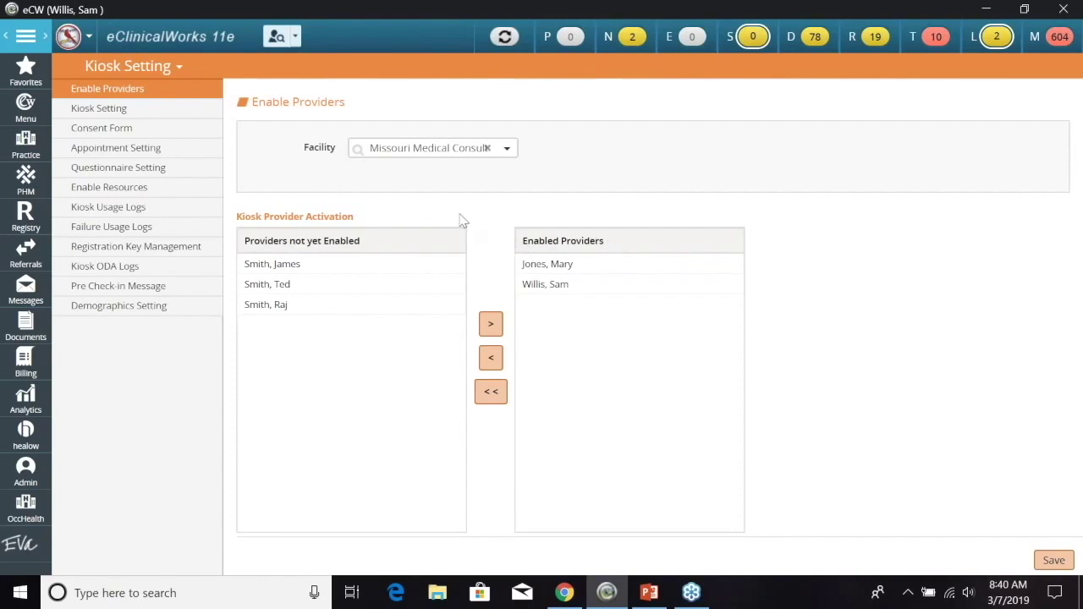
Step: Show the available and enabled kiosk resources for the Missouri Medical Consultants facility
click(124, 194)
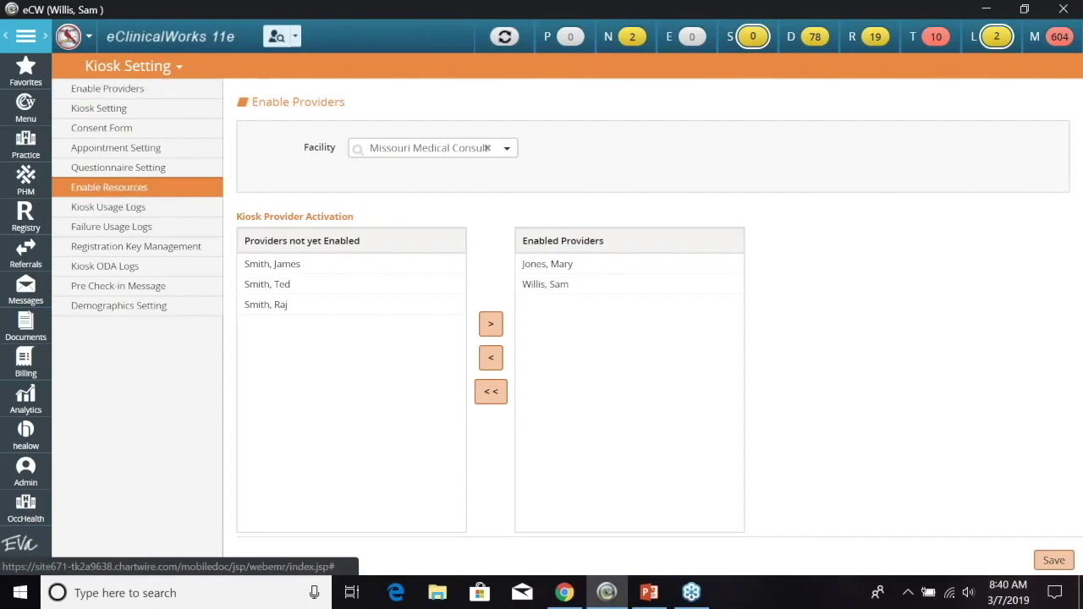
click(507, 149)
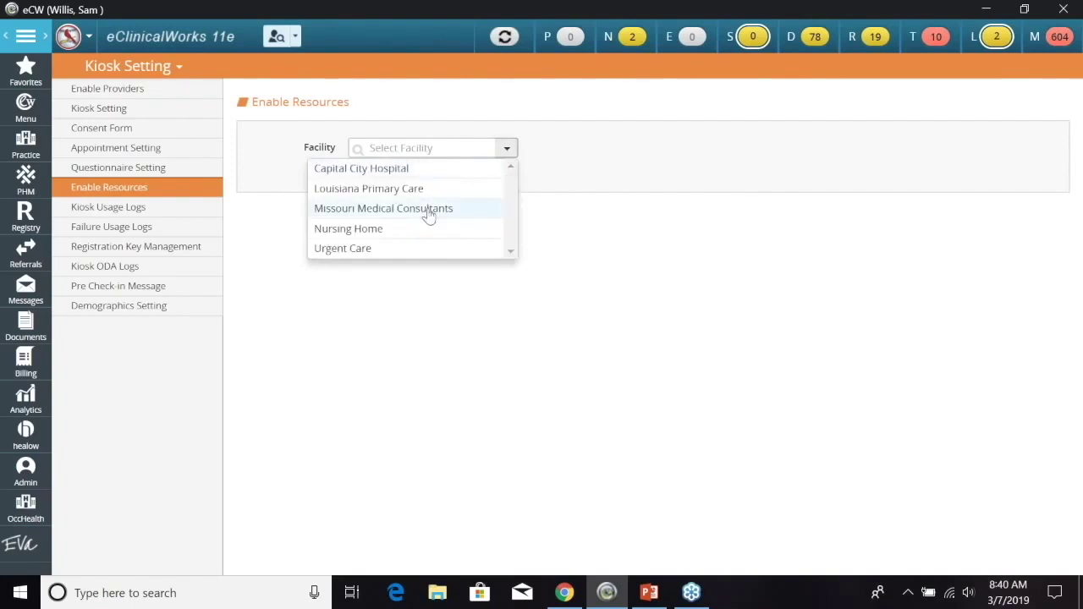
click(428, 211)
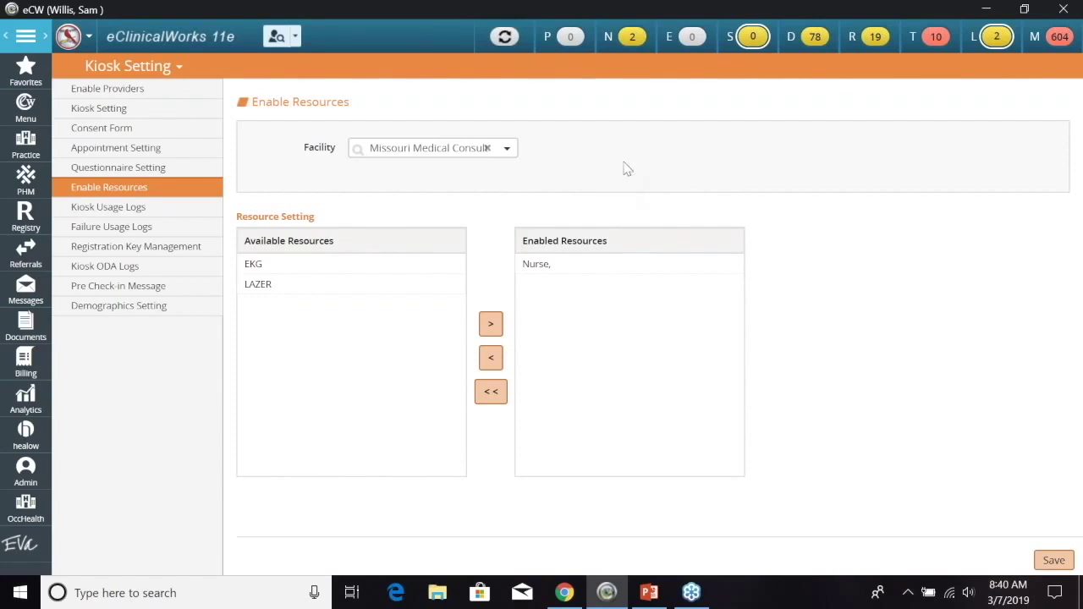
Step: Load the general kiosk settings for the Missouri Medical Consultants facility
click(118, 116)
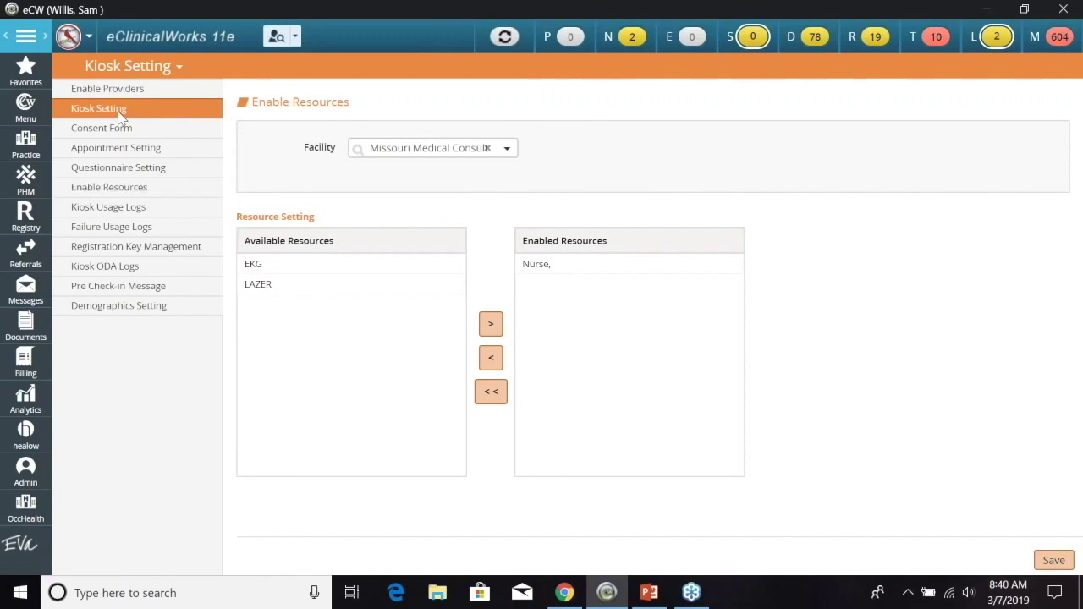
click(508, 158)
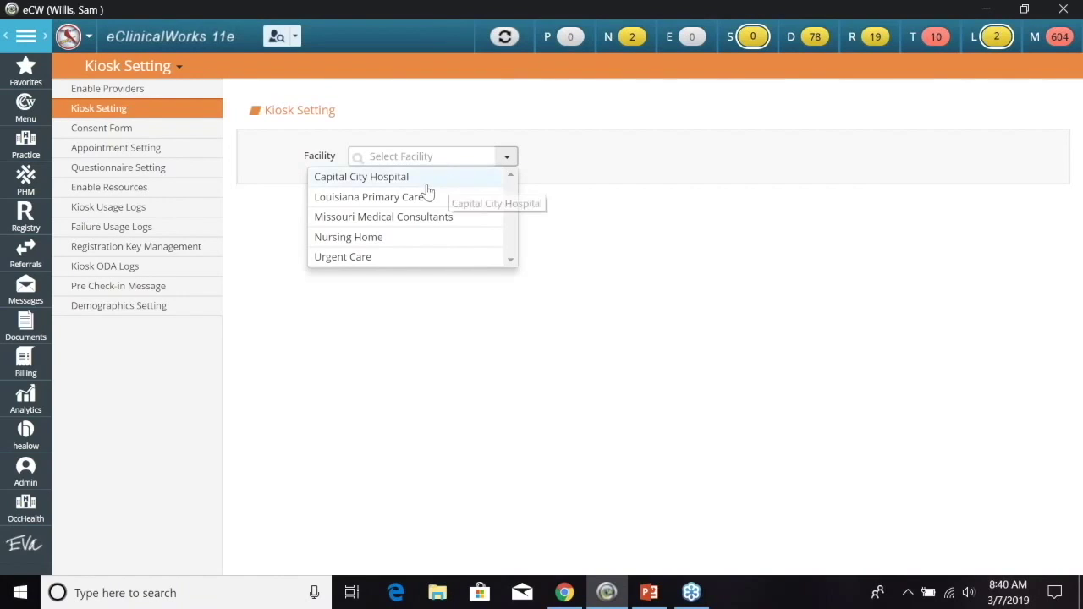
click(352, 219)
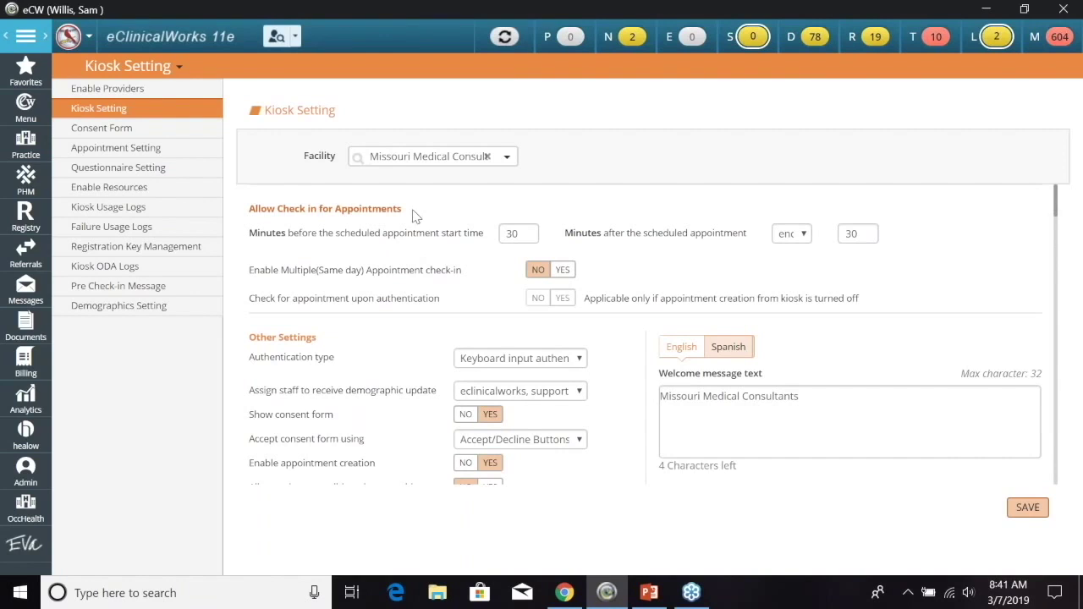
Step: Set check-in to open 30 minutes before the scheduled start time and check the start/end time choices for the minutes-after limit
double_click(517, 240)
text(30)
click(805, 234)
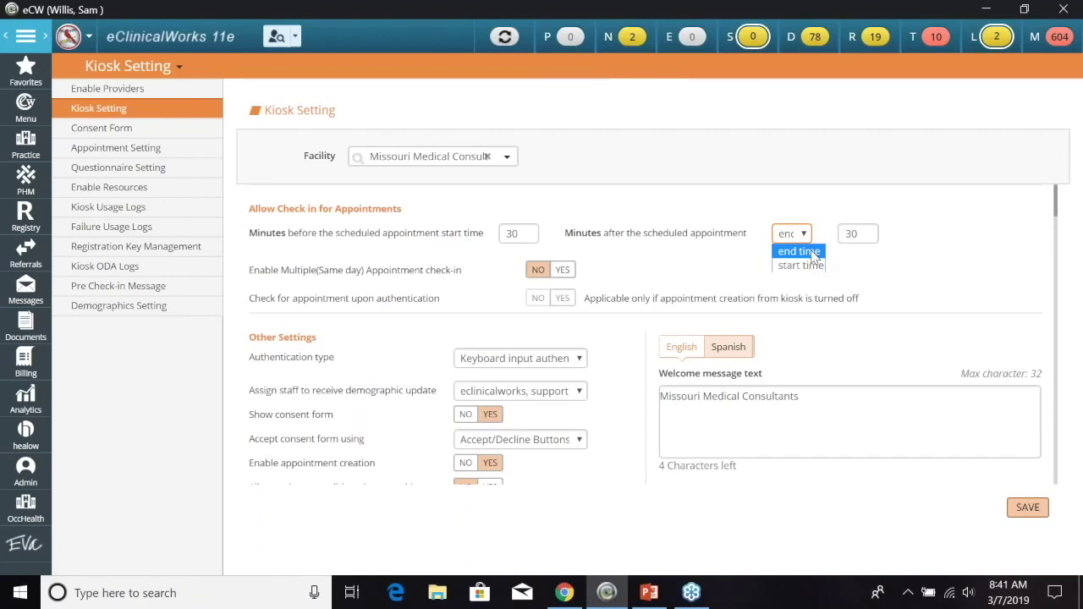
click(715, 252)
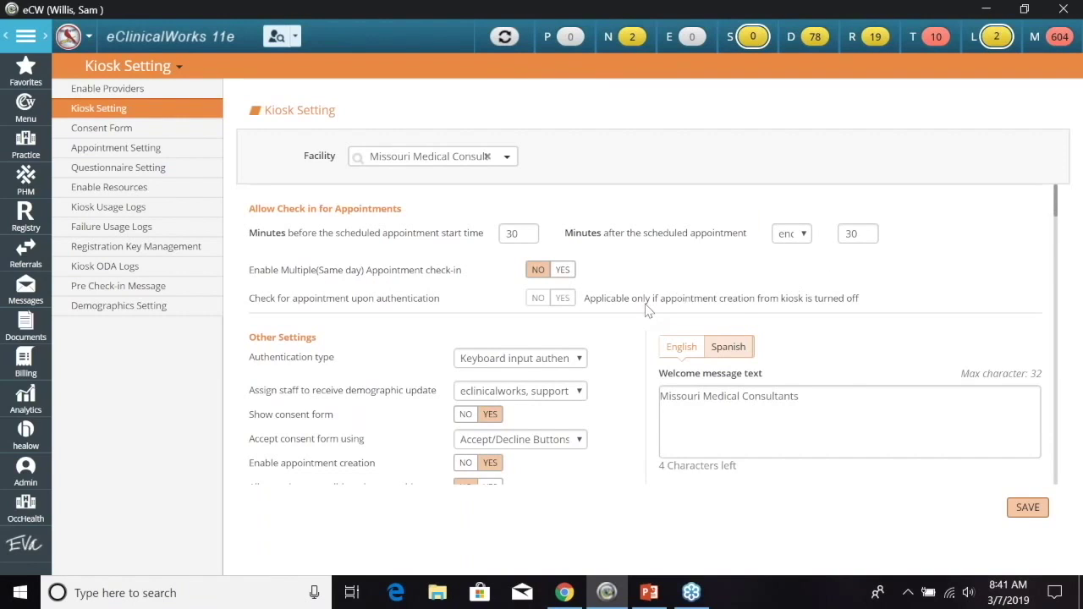
Step: Review the choices for authentication type, staff receiving demographic updates, and consent form acceptance method without changing them
scroll(647, 310, down, 3)
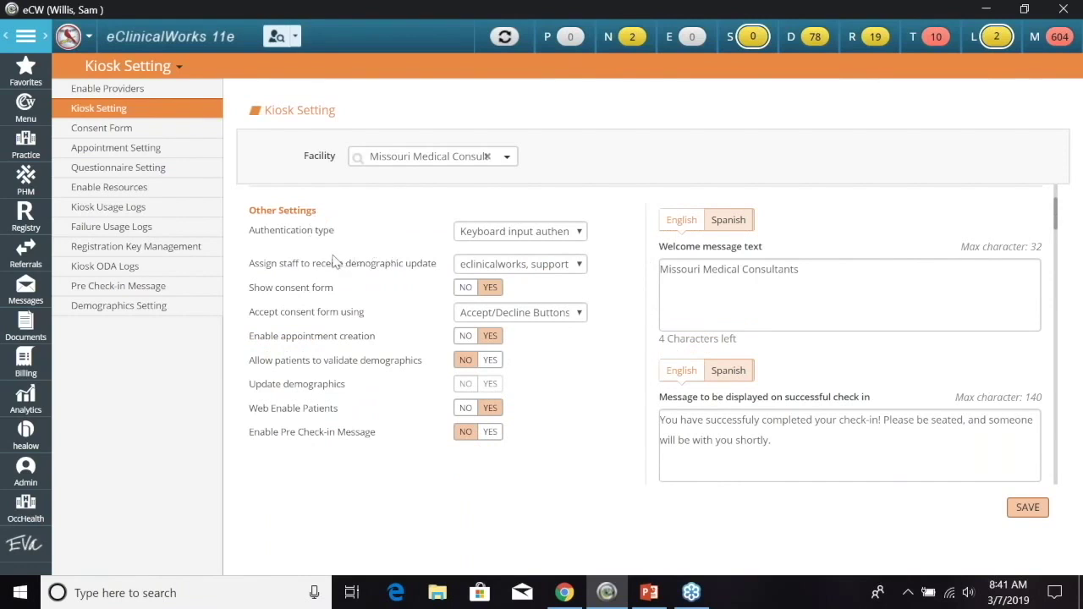
click(579, 234)
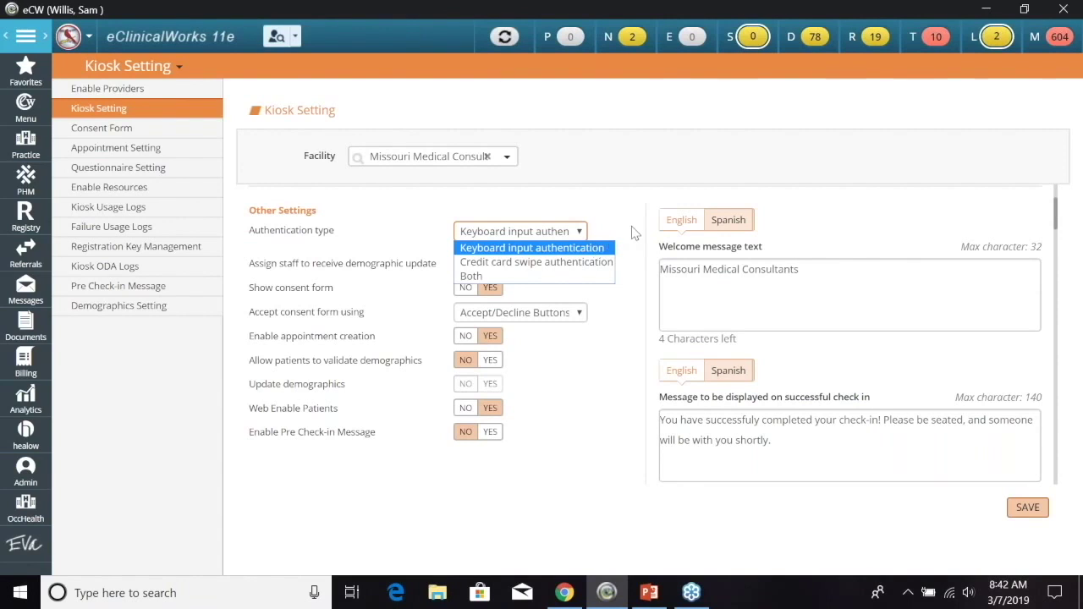
click(633, 233)
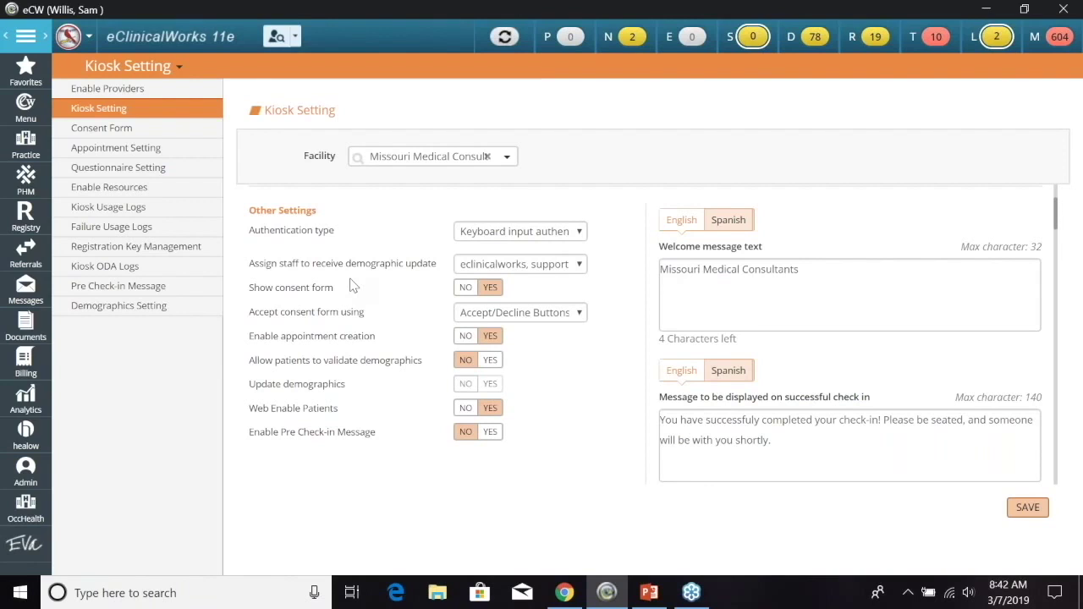
click(578, 269)
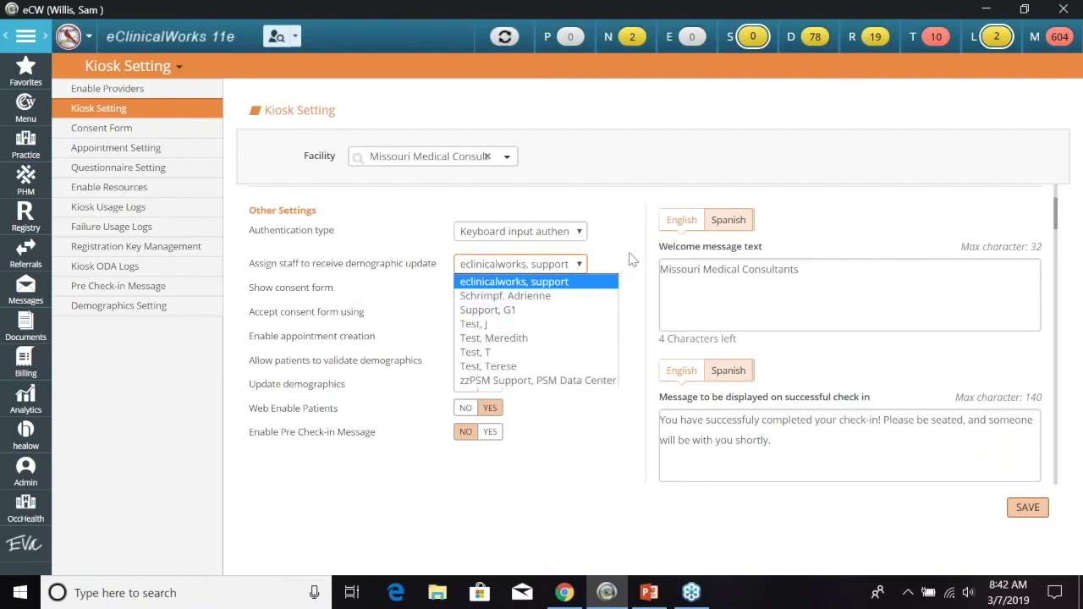
click(631, 257)
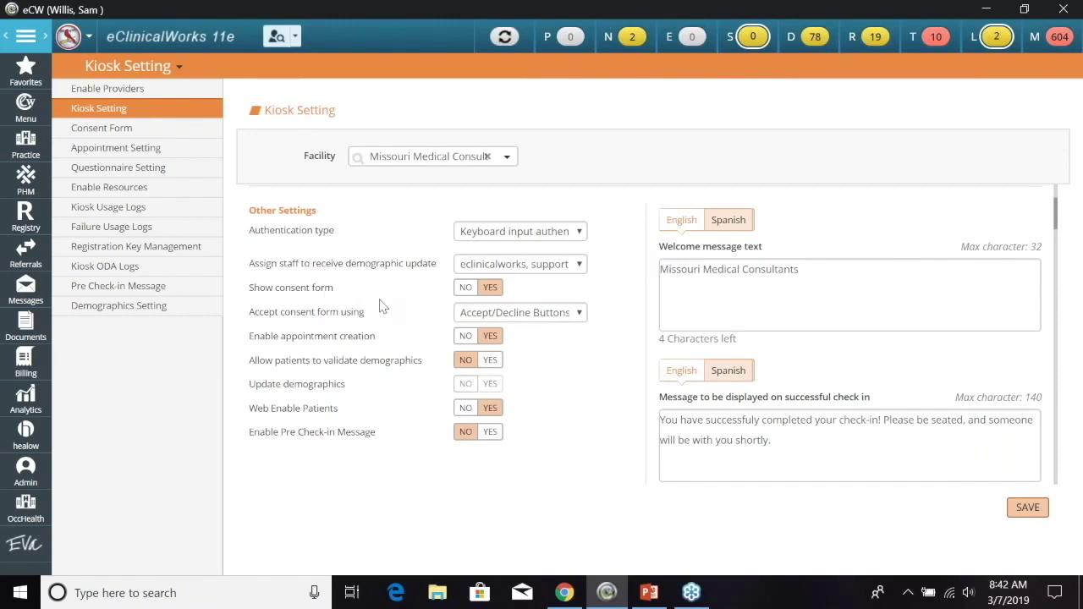
click(582, 318)
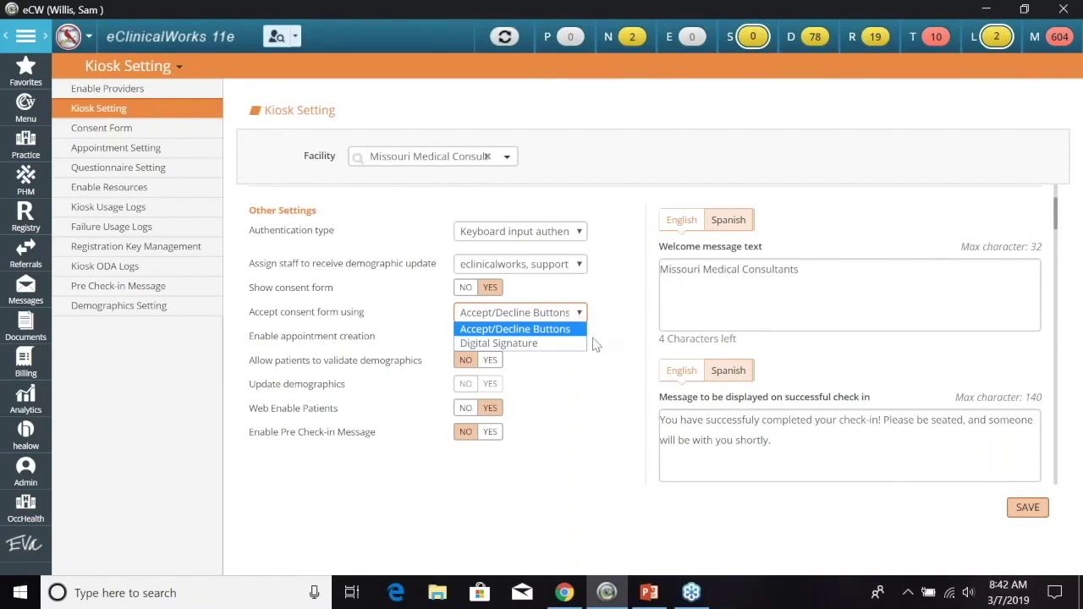
click(613, 337)
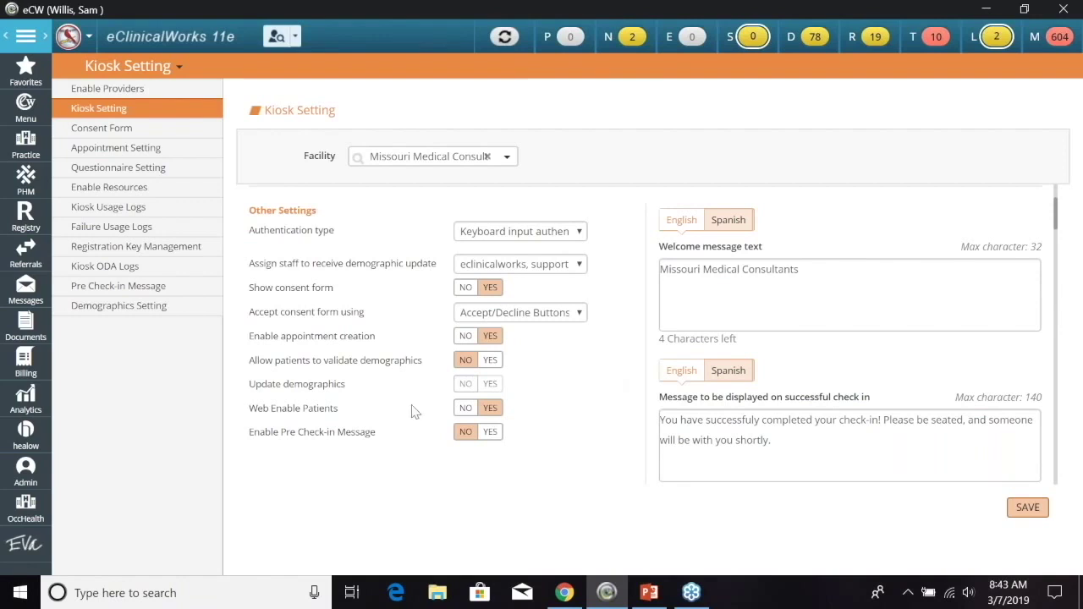
Step: Examine the remaining Other Settings options, the welcome and successful check-in messages, and the ePayment settings
scroll(628, 393, down, 3)
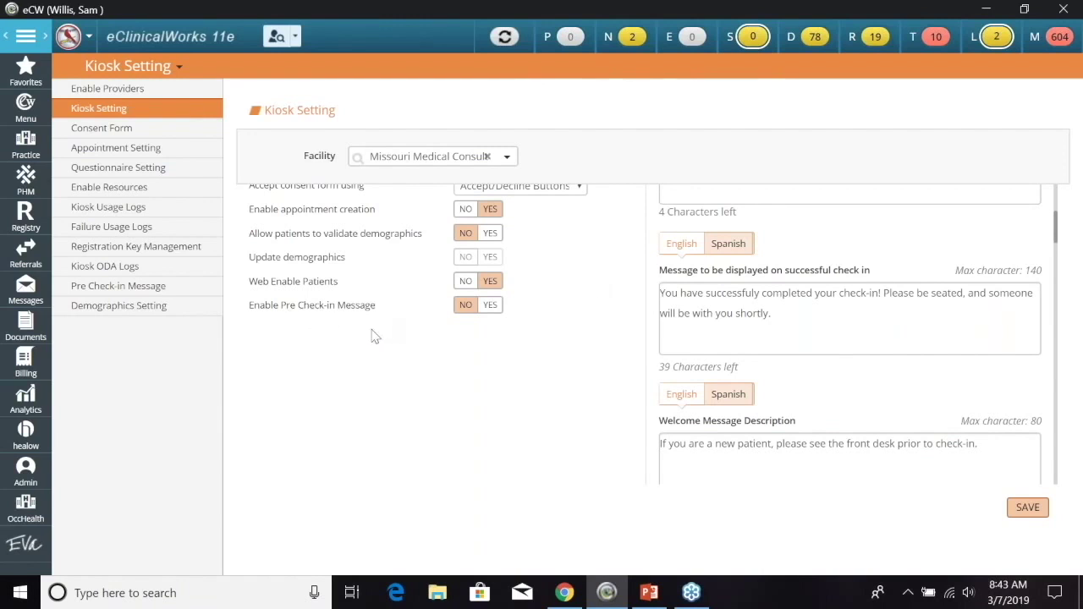
scroll(580, 349, up, 2)
scroll(614, 353, down, 1)
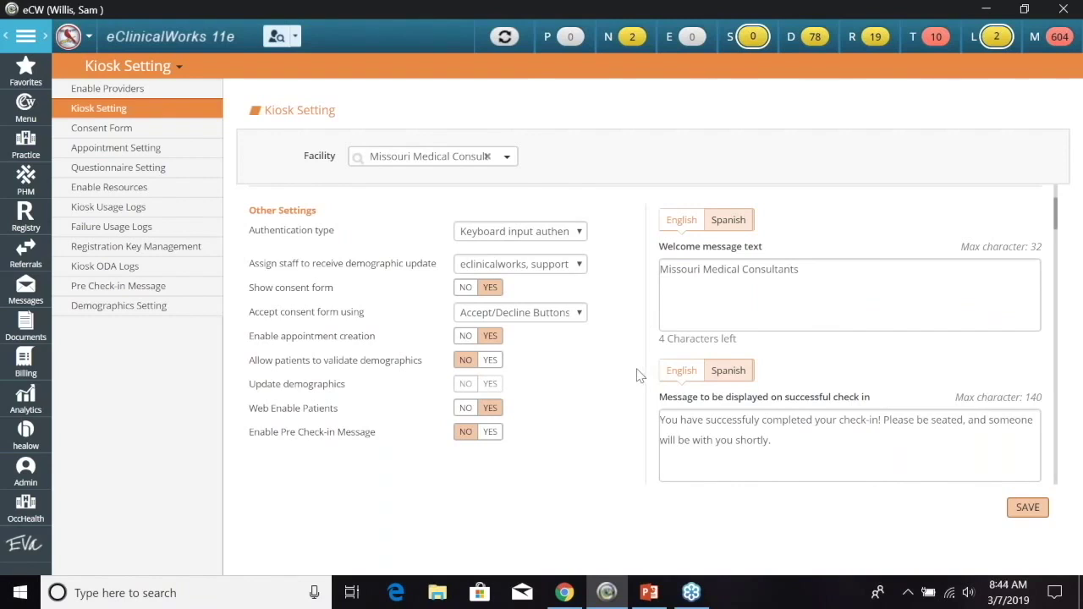
scroll(641, 375, down, 3)
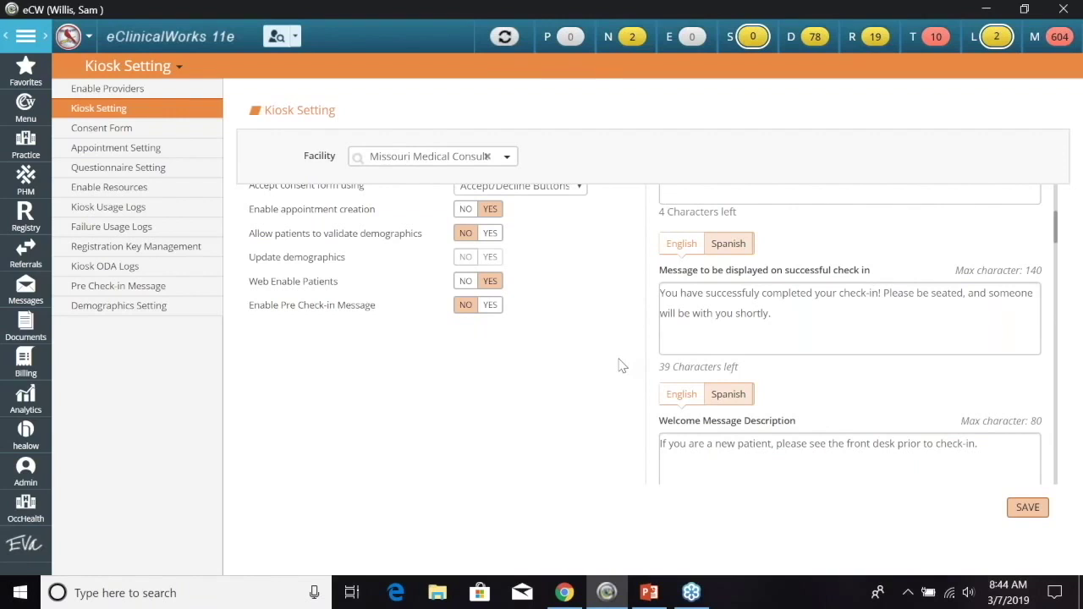
scroll(619, 364, down, 3)
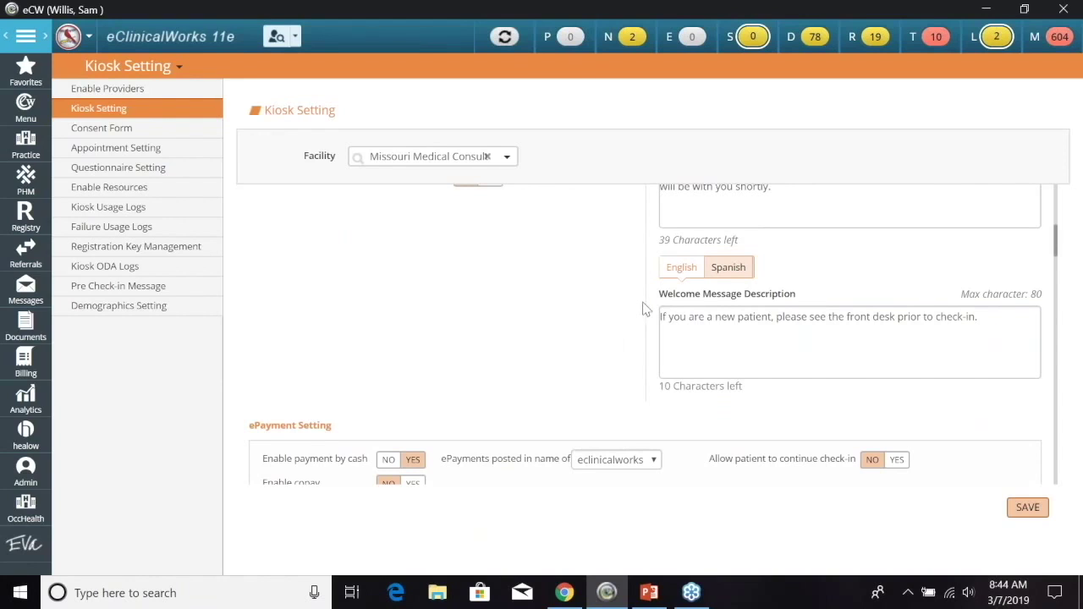
scroll(643, 309, down, 3)
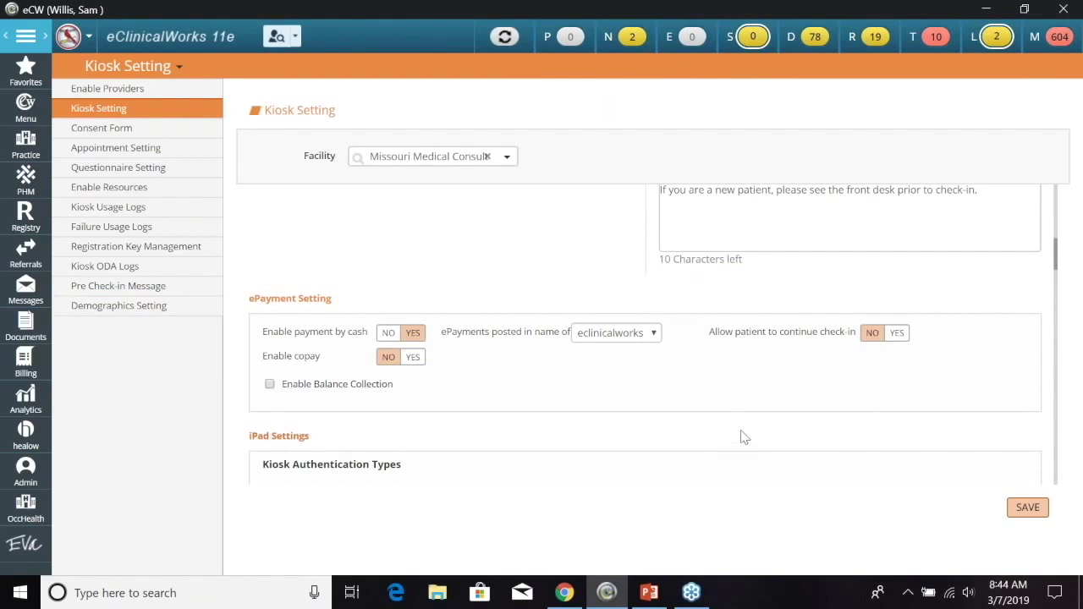
Step: Examine the iPad settings for kiosk authentication types and appointment booking
scroll(742, 437, down, 3)
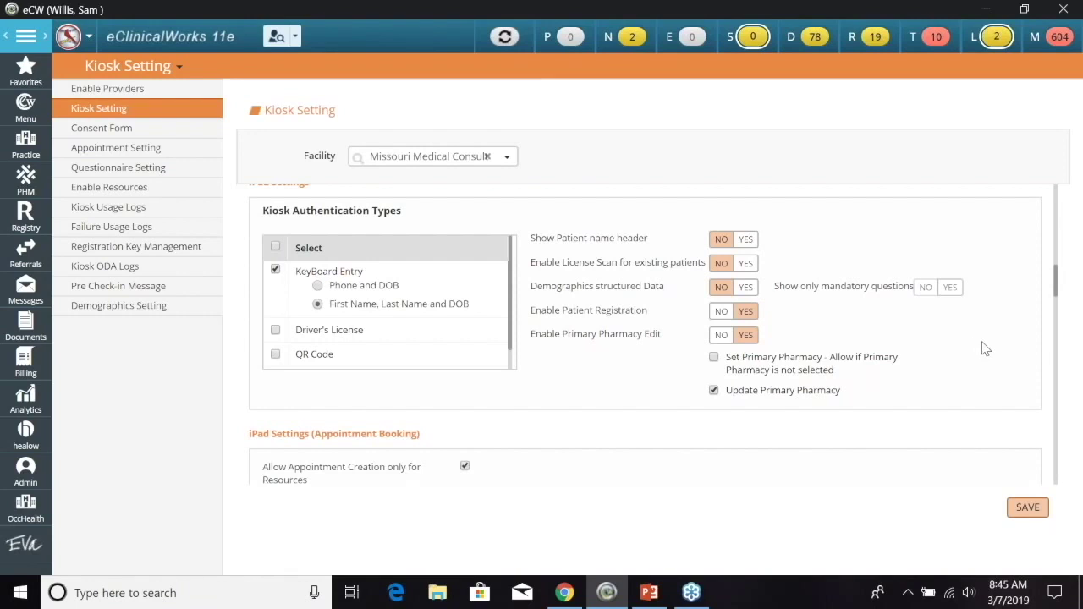
scroll(991, 348, down, 5)
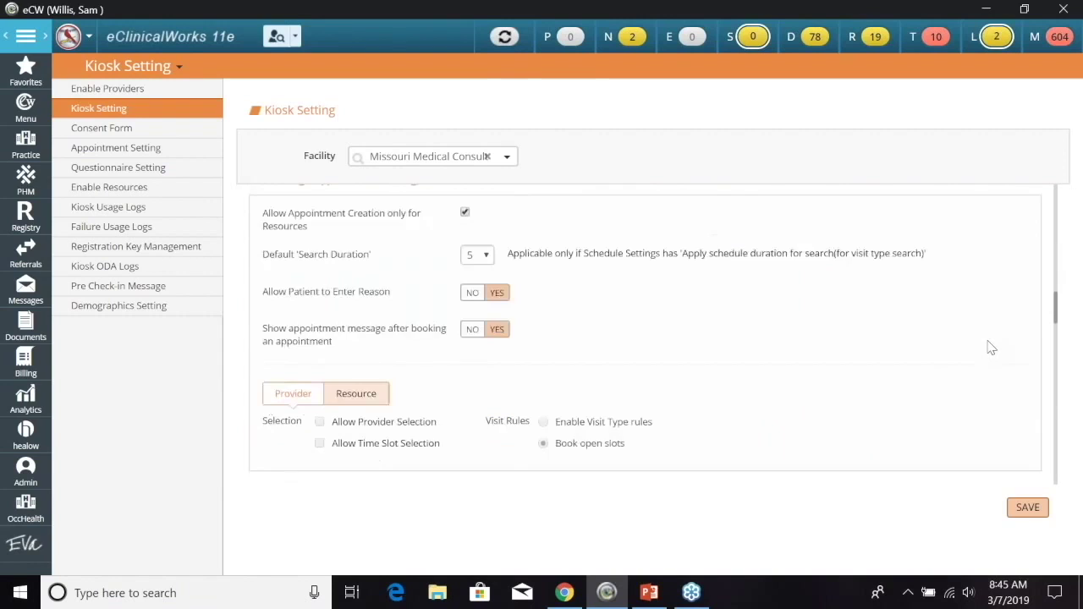
scroll(990, 347, up, 3)
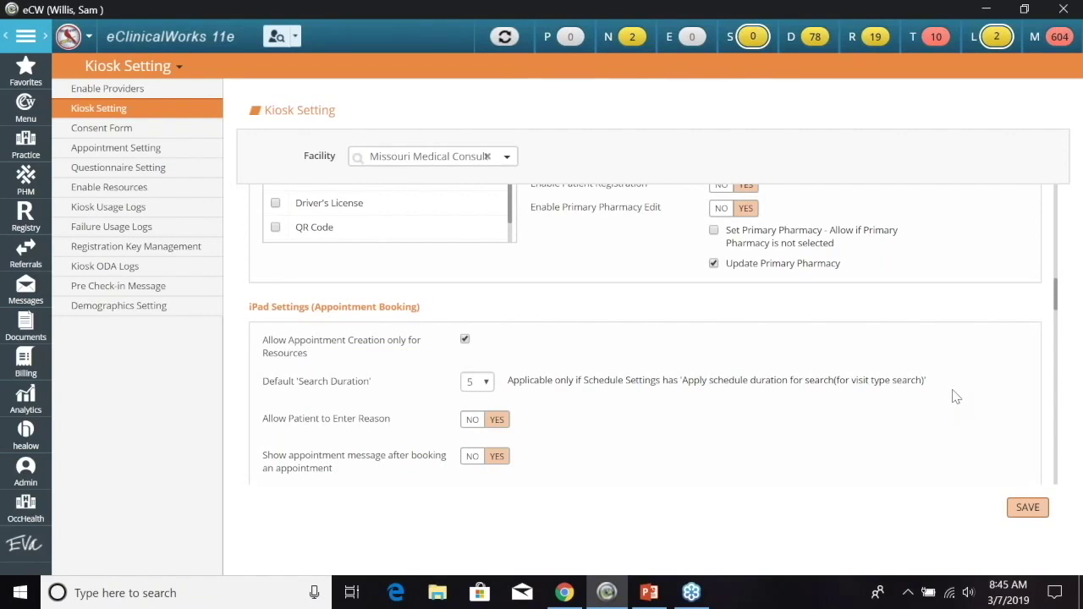
scroll(956, 397, down, 3)
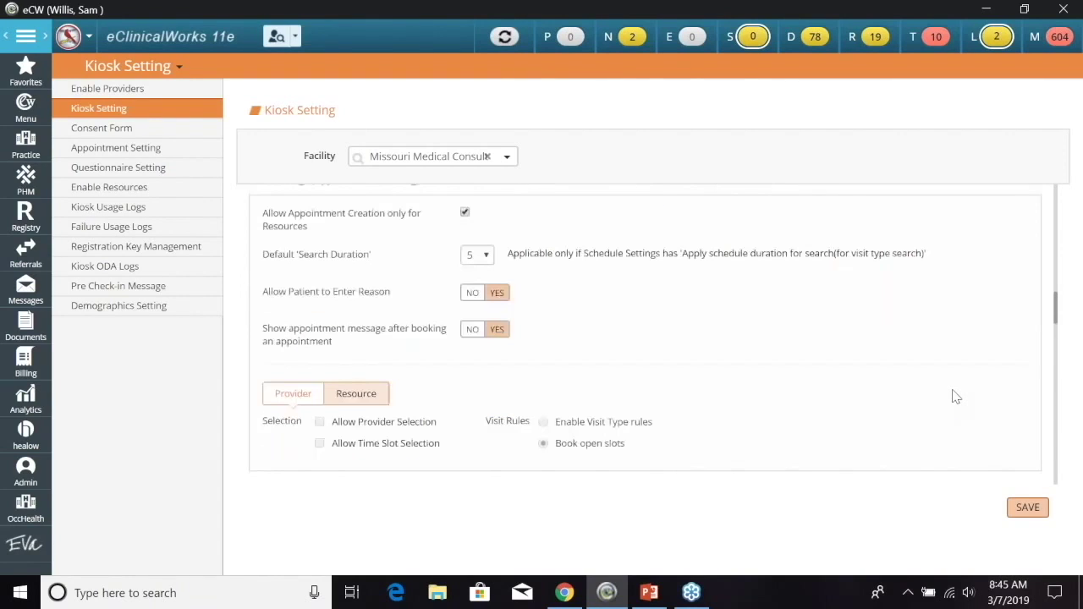
Step: Examine the iPad insurance, primary care provider and patient history settings, and the kiosk document management locations
scroll(954, 398, down, 6)
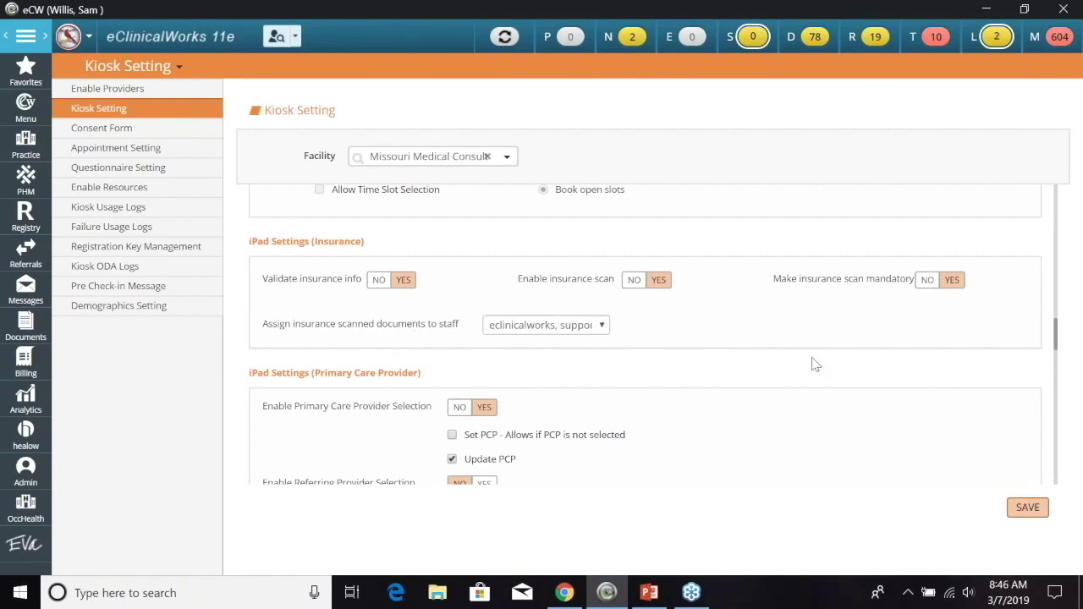
scroll(814, 364, down, 3)
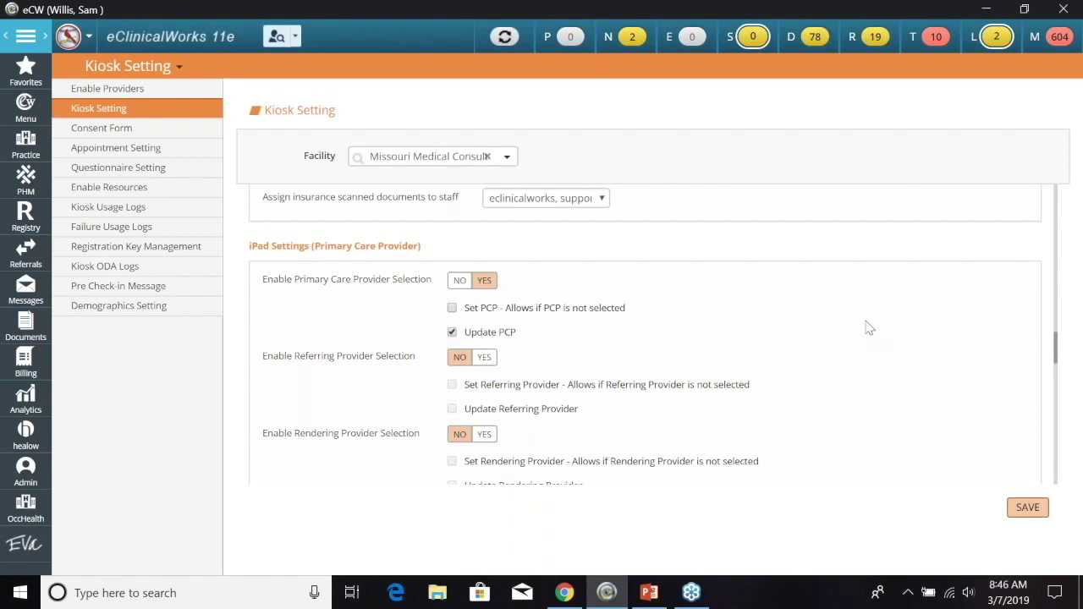
scroll(869, 329, down, 3)
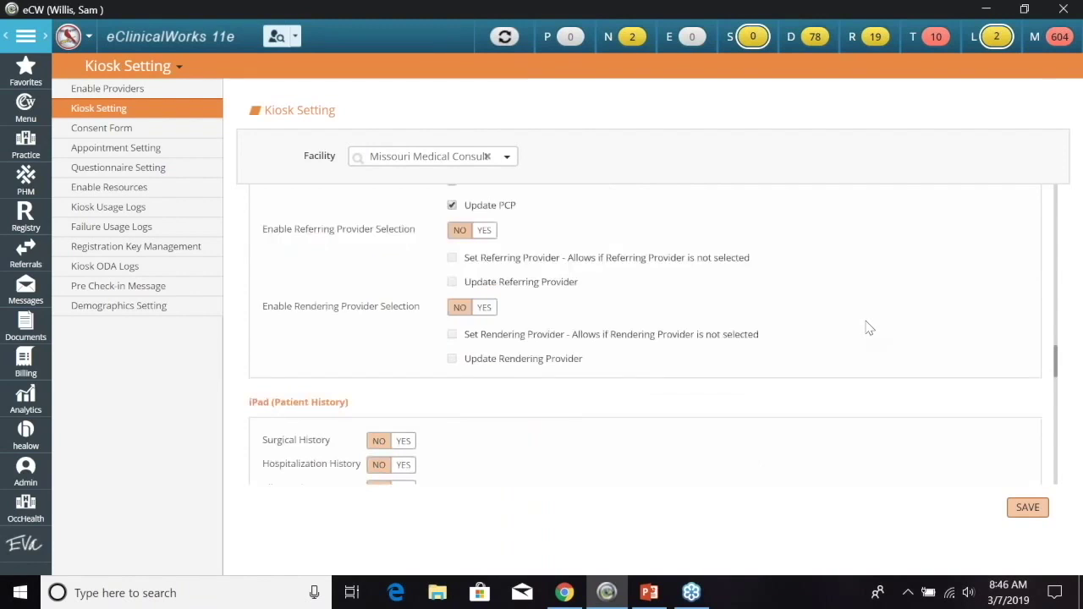
scroll(869, 329, down, 3)
scroll(869, 328, down, 3)
scroll(865, 327, up, 3)
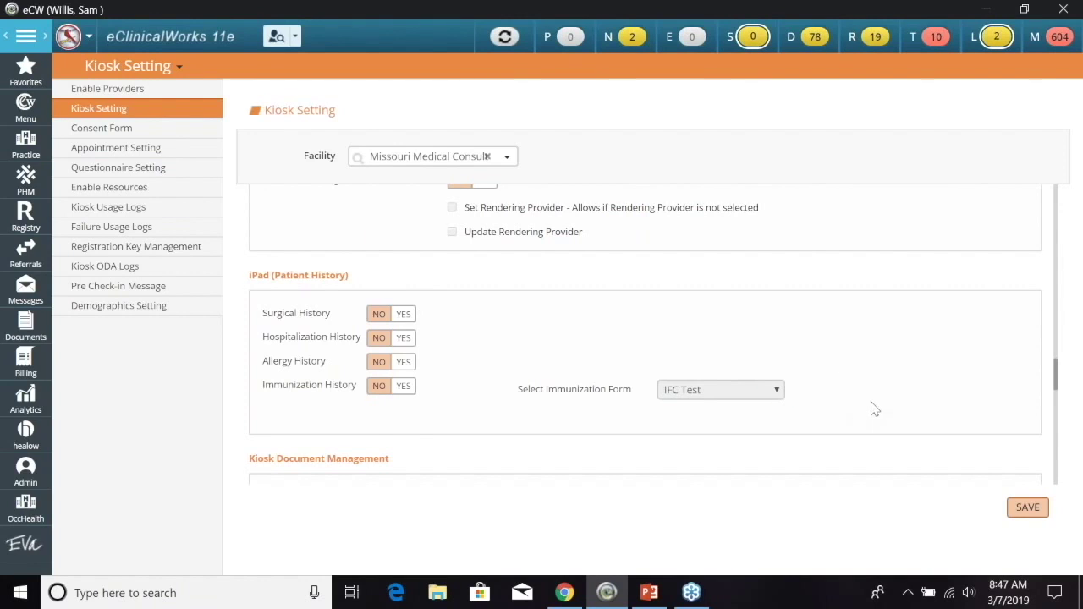
scroll(875, 410, down, 3)
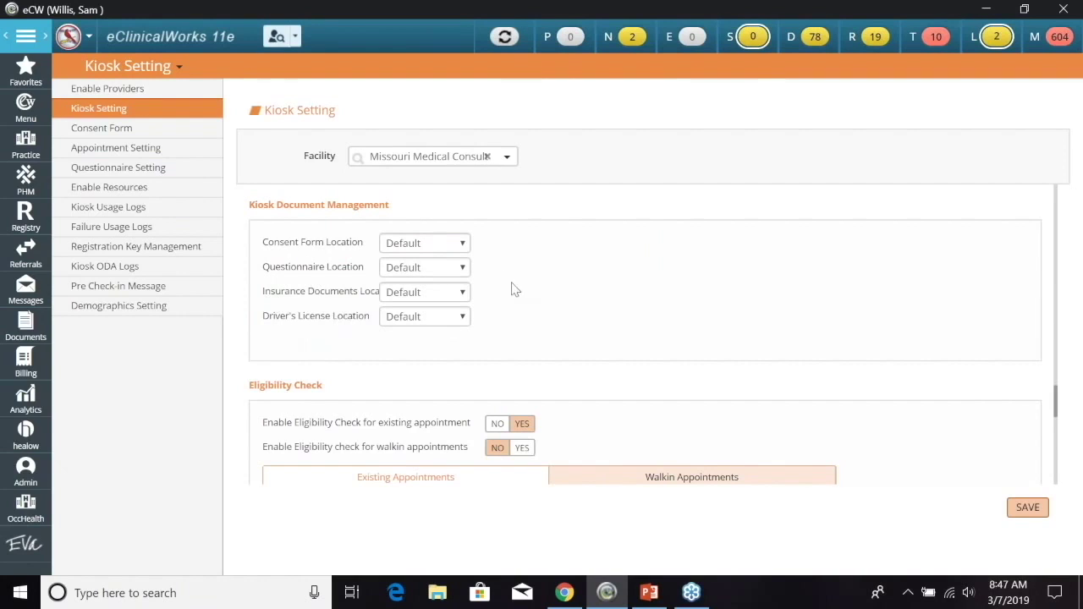
Step: Review the consent form location choices without changing them, and examine the eligibility check settings and failure message
click(468, 248)
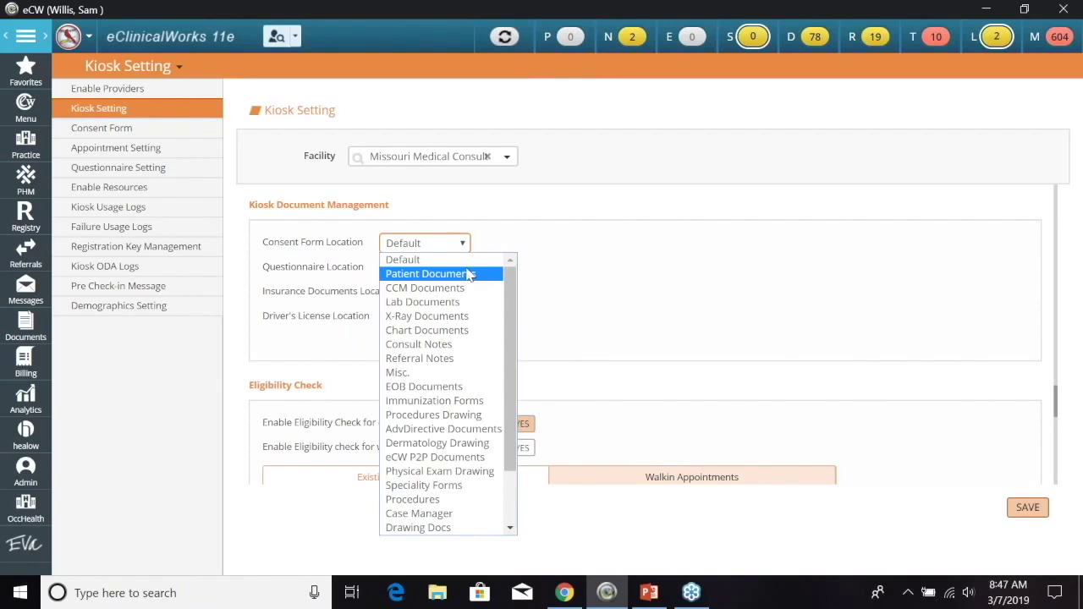
click(548, 262)
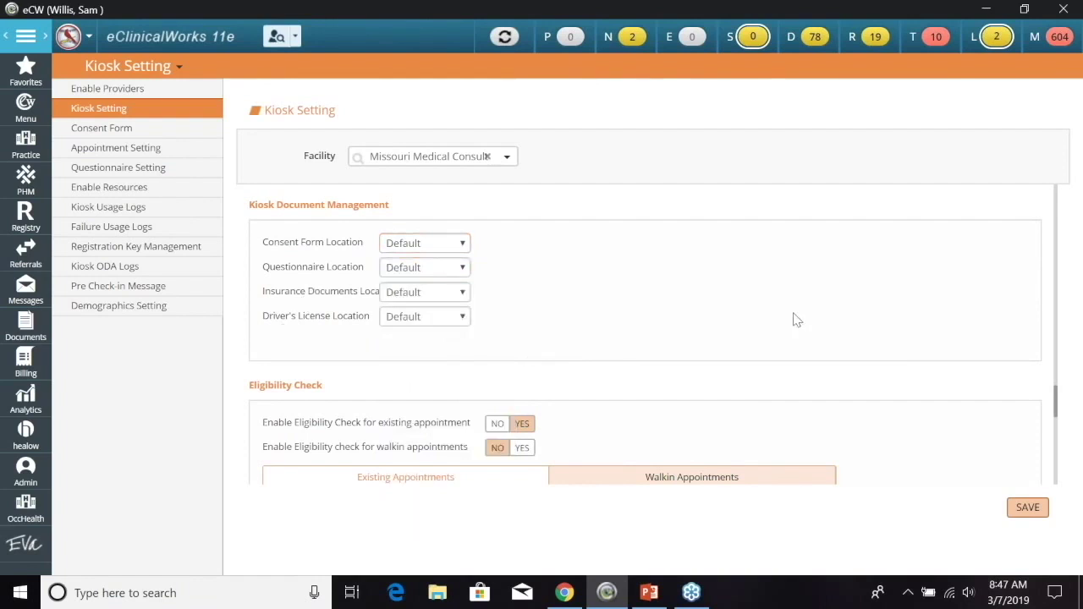
scroll(914, 345, down, 3)
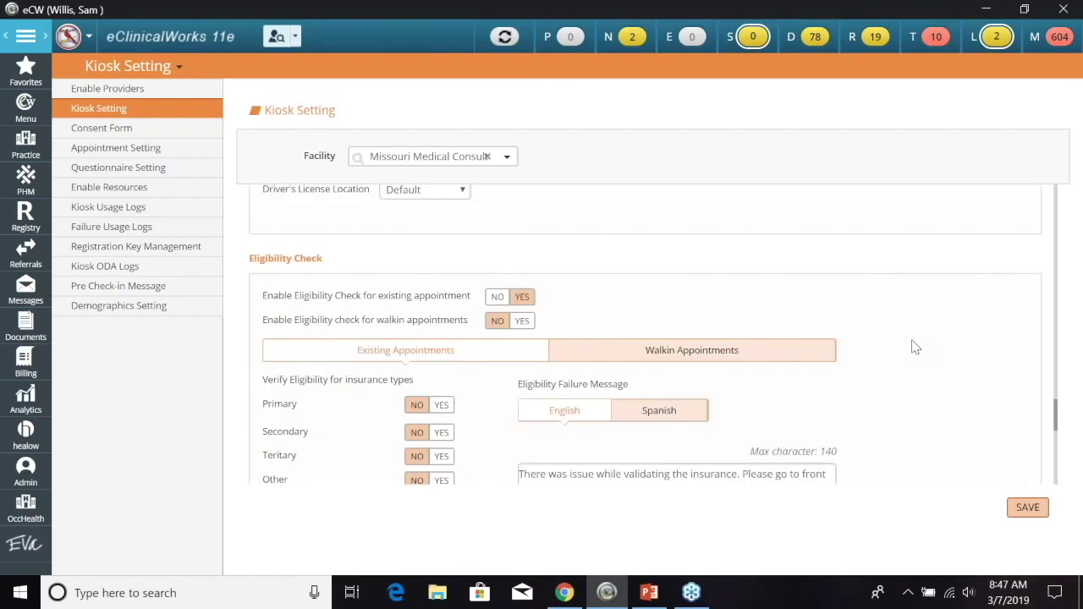
scroll(916, 349, down, 3)
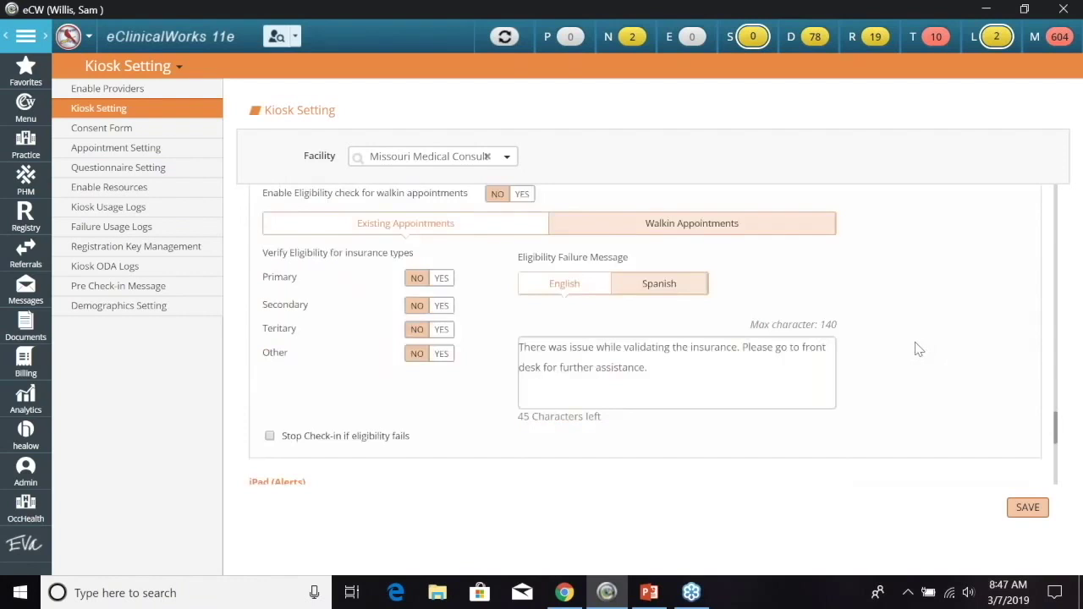
scroll(919, 349, up, 3)
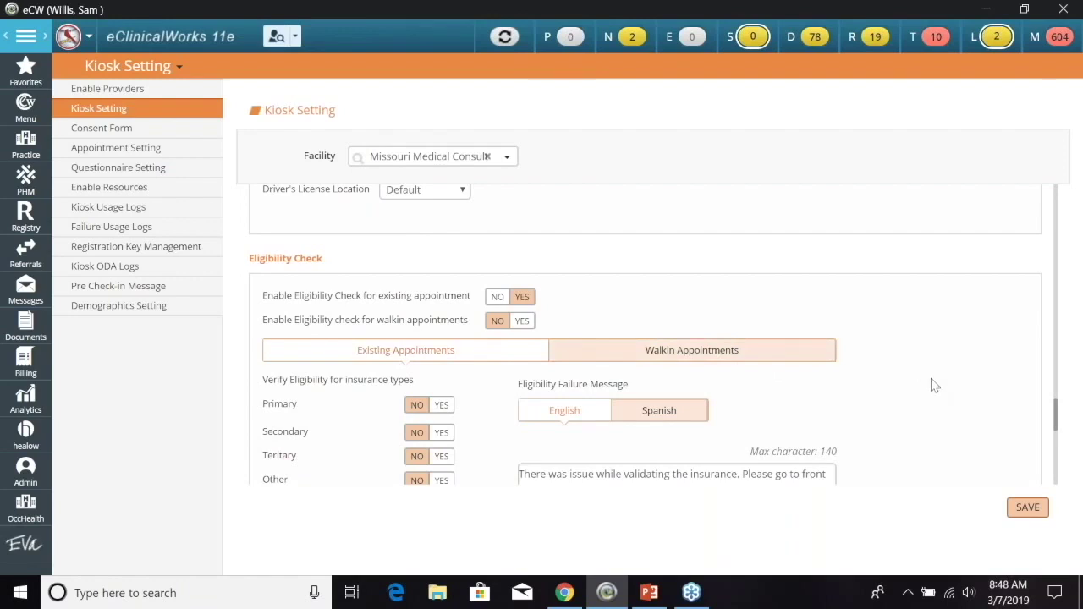
scroll(931, 381, down, 2)
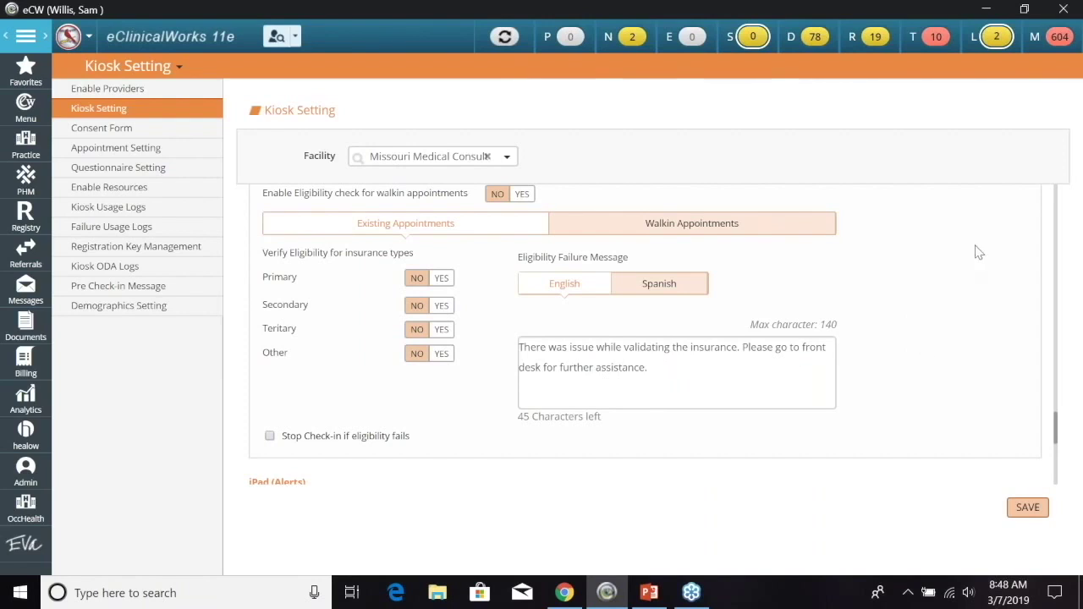
Step: Examine the iPad alert settings for the collection status check and the billing alert check
scroll(923, 338, down, 3)
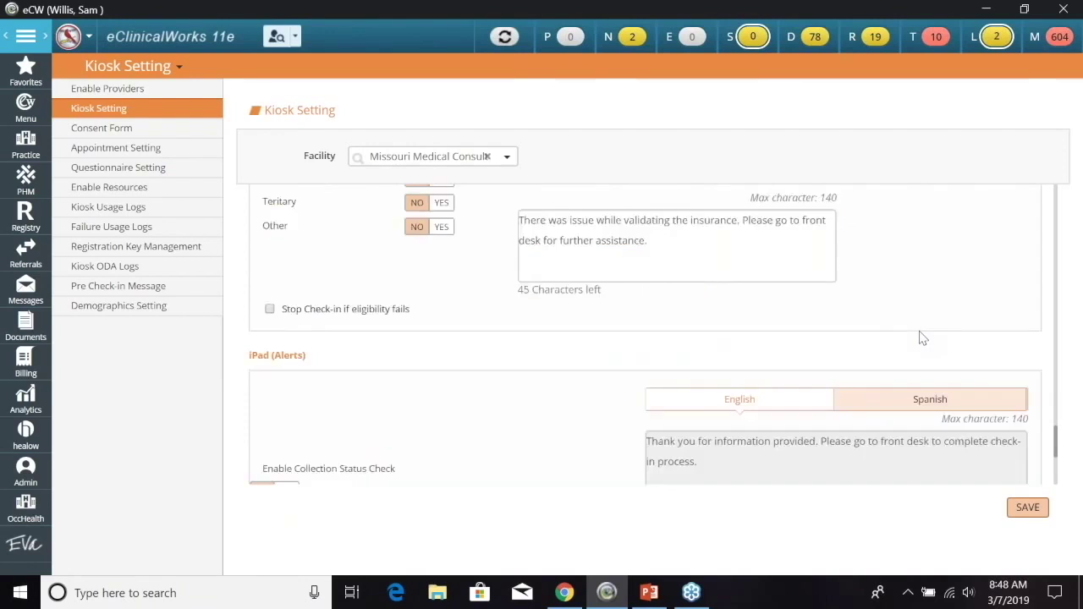
scroll(611, 386, down, 3)
scroll(611, 387, down, 2)
scroll(612, 387, up, 2)
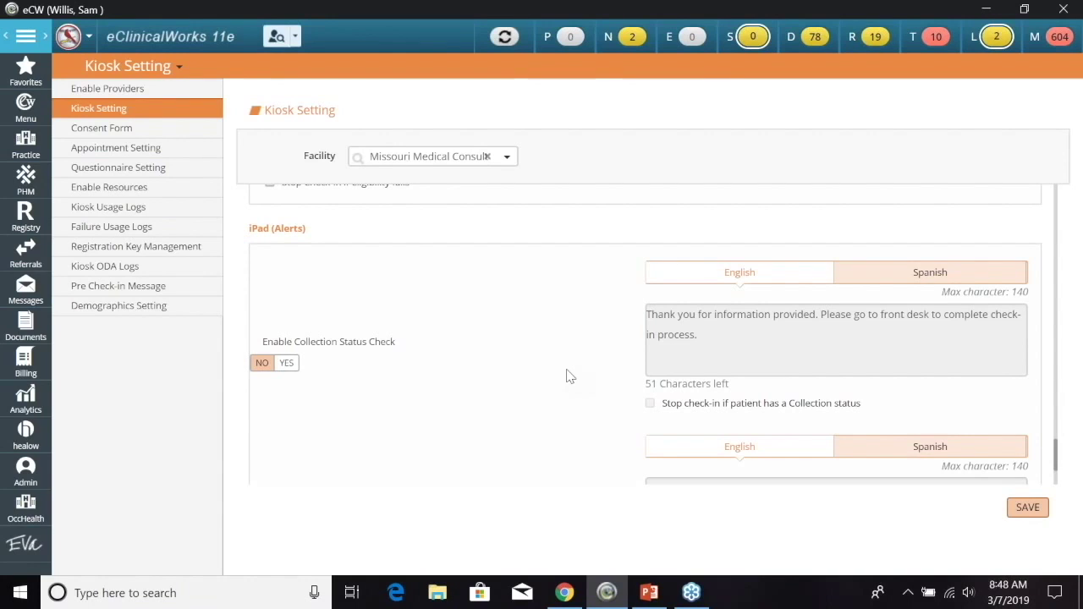
scroll(569, 377, down, 3)
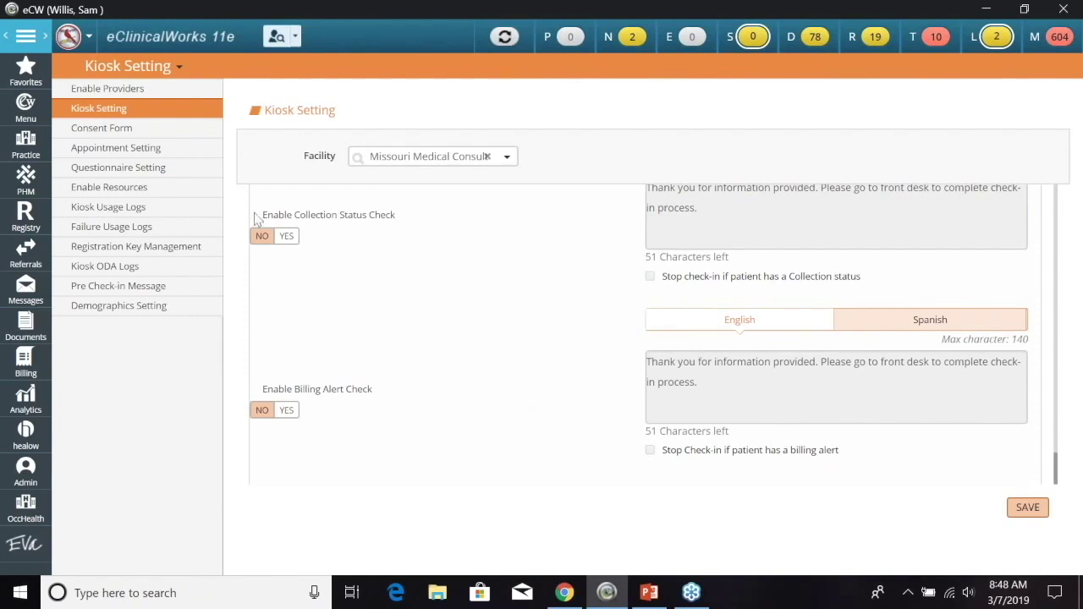
Step: Show the available consent forms for the Missouri Medical Consultants facility
click(95, 134)
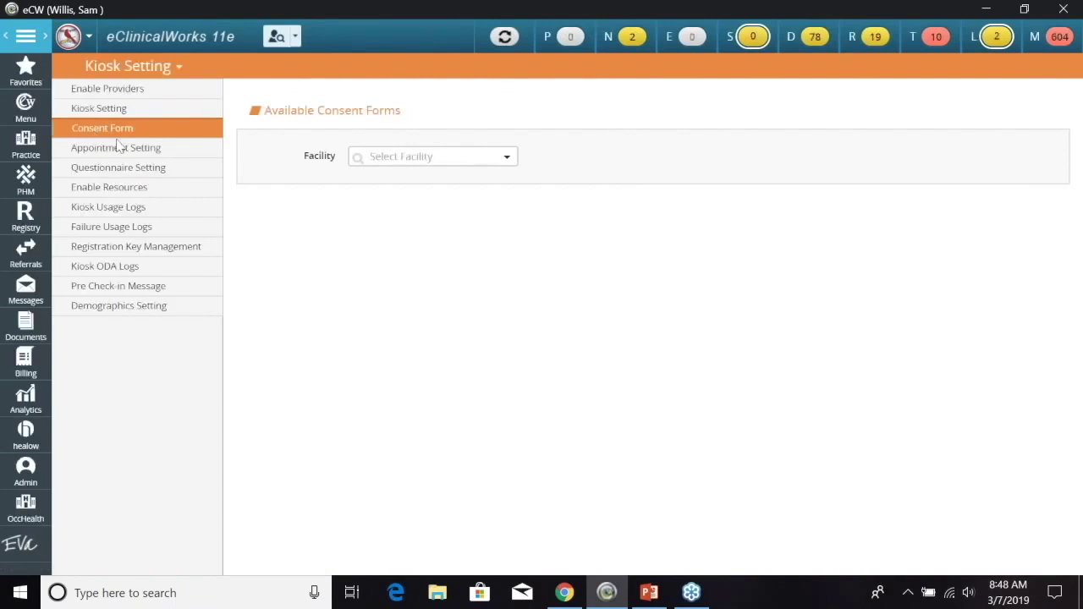
click(507, 159)
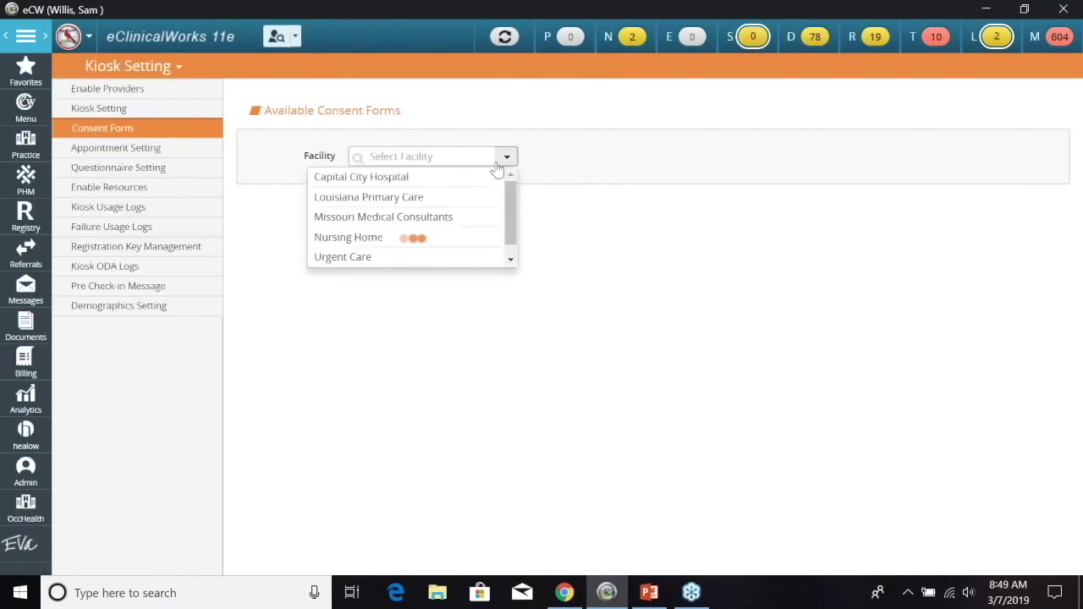
click(401, 220)
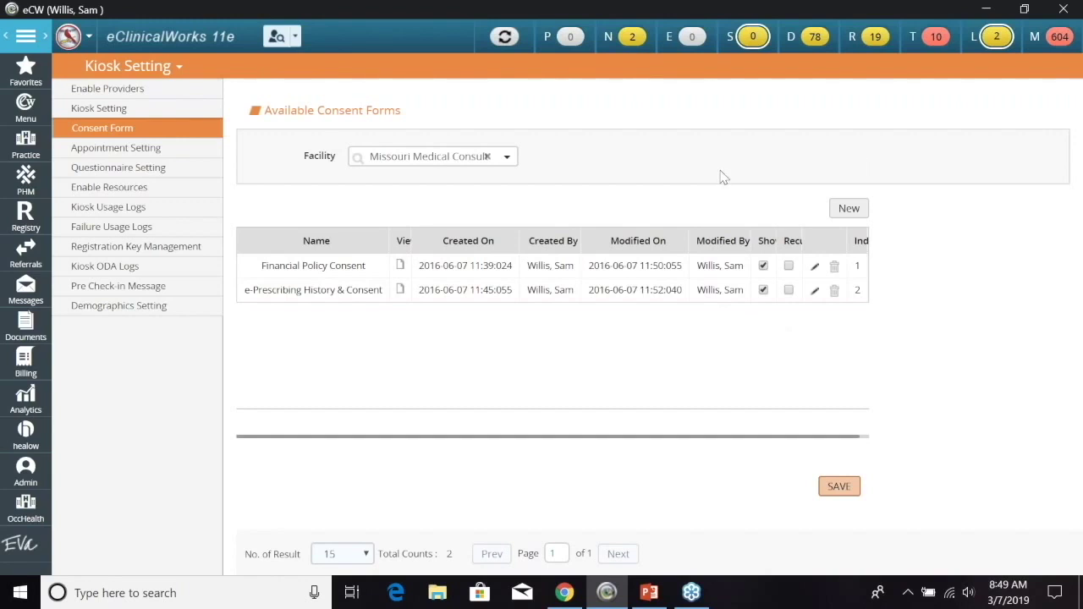
Step: Show the appointment settings for Missouri Medical Consultants and examine the walk-in visit type options
click(127, 149)
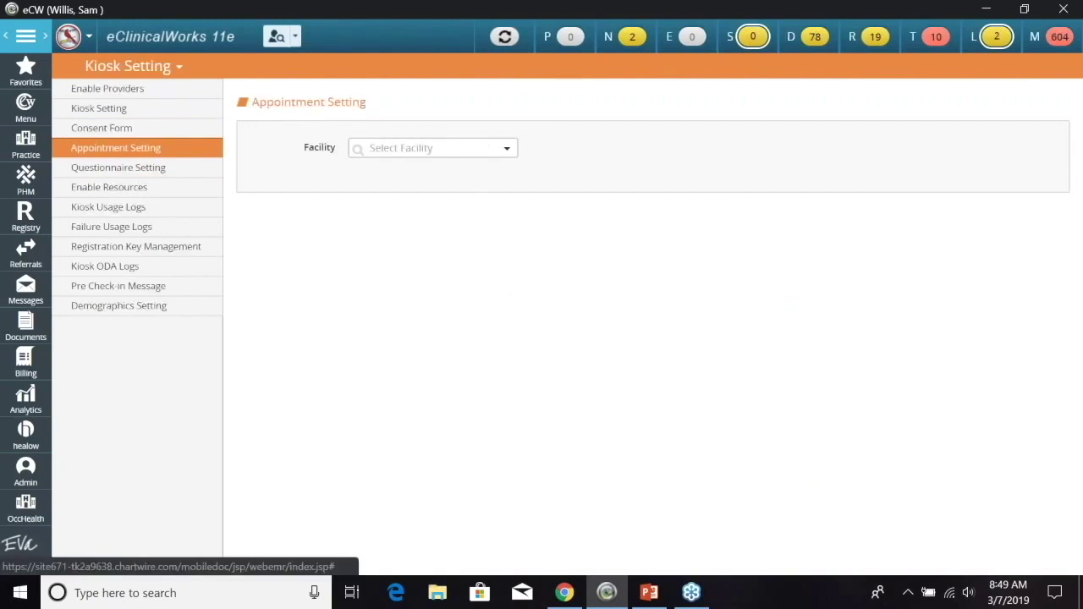
click(507, 148)
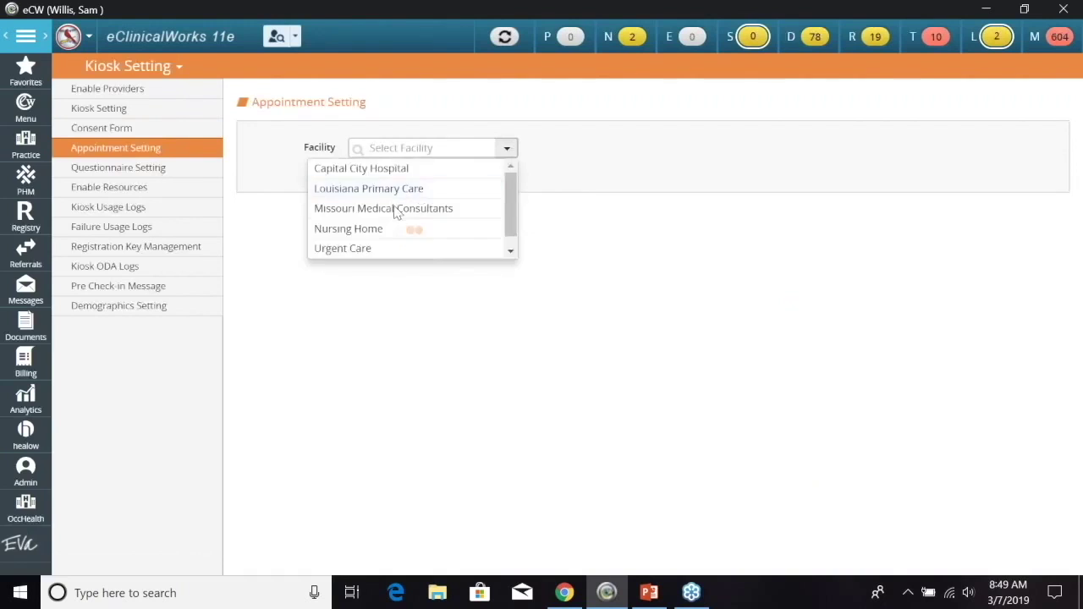
click(396, 209)
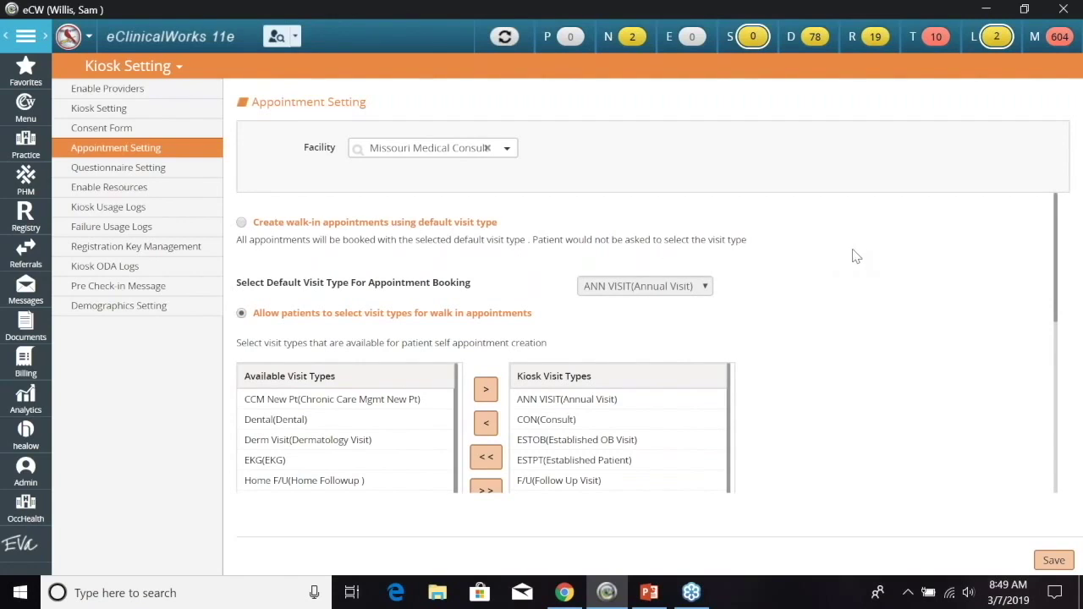
scroll(834, 264, down, 3)
scroll(834, 264, up, 3)
Step: Show the questionnaires assigned to each kiosk visit type for Missouri Medical Consultants
click(126, 171)
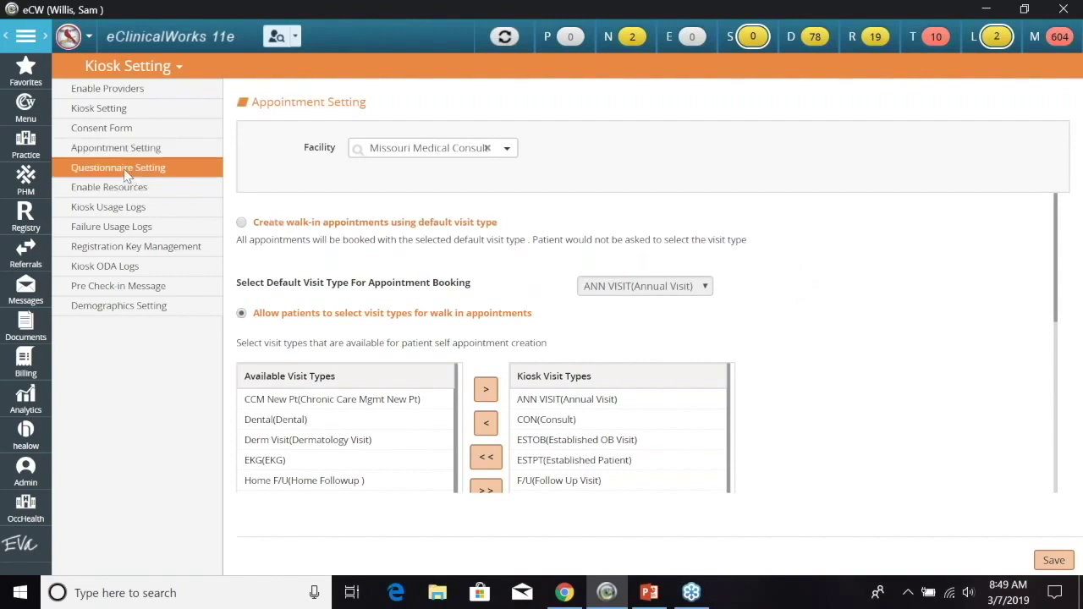
click(466, 146)
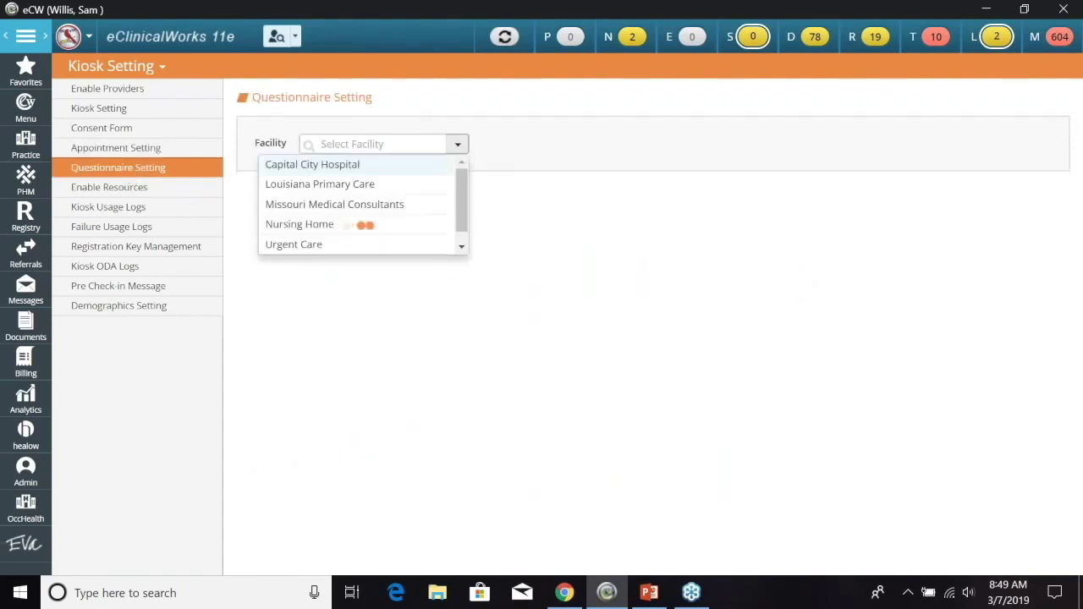
click(380, 205)
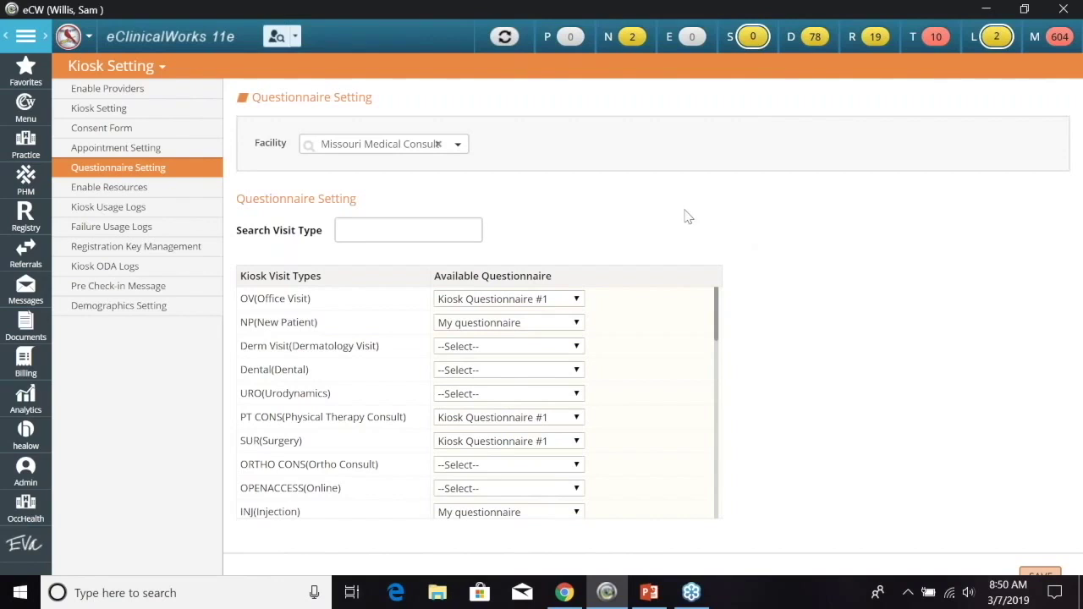
Step: Show the kiosk usage logs for Missouri Medical Consultants
click(121, 215)
click(440, 149)
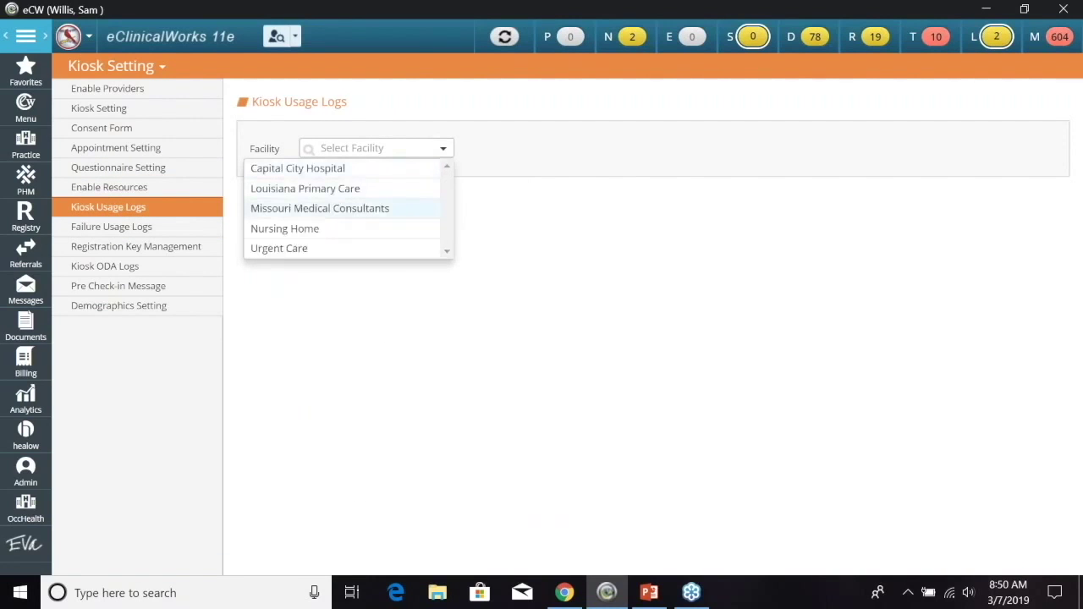
click(320, 208)
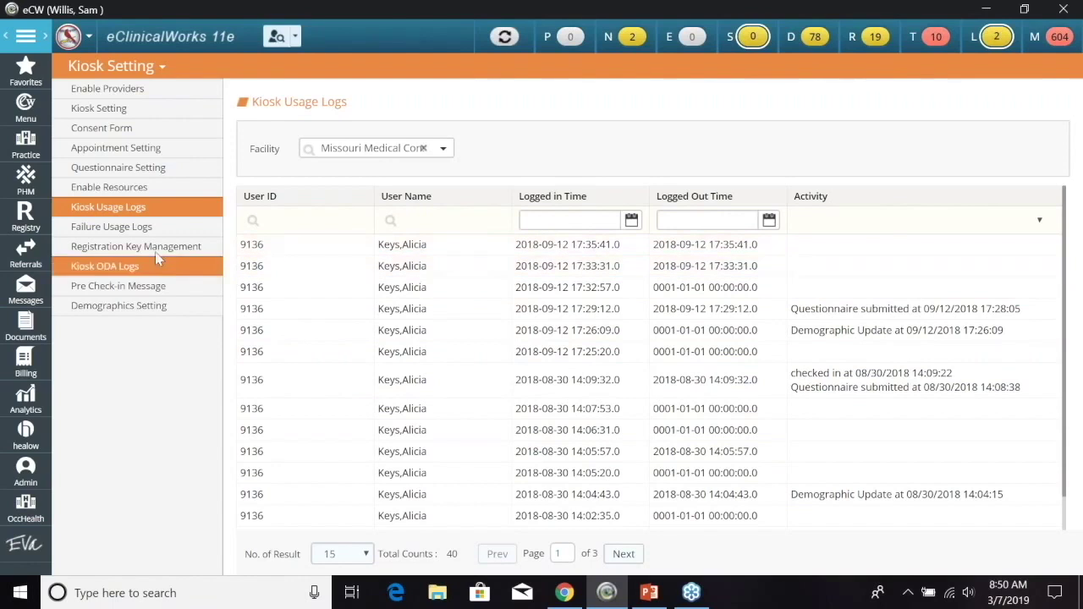
Step: Show the failed kiosk usage logs for Missouri Medical Consultants, and view the registration key management list
click(141, 229)
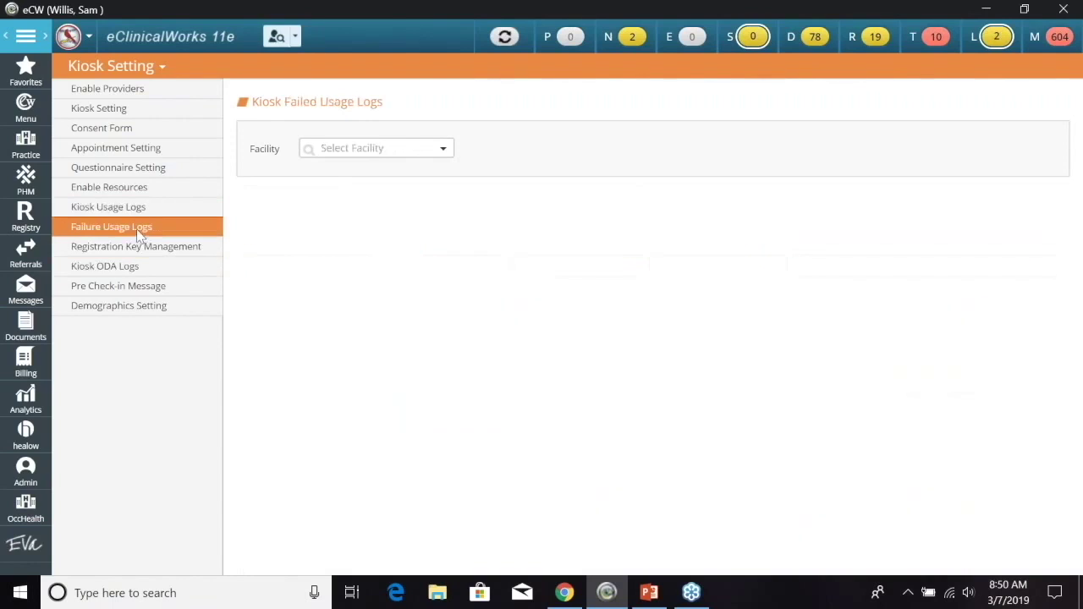
click(442, 150)
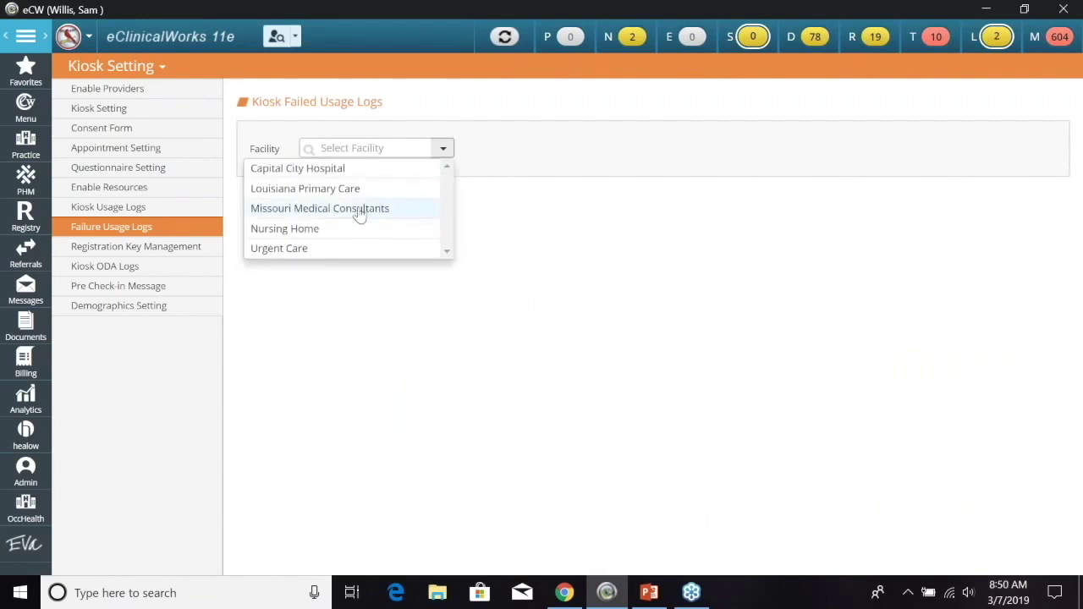
click(360, 211)
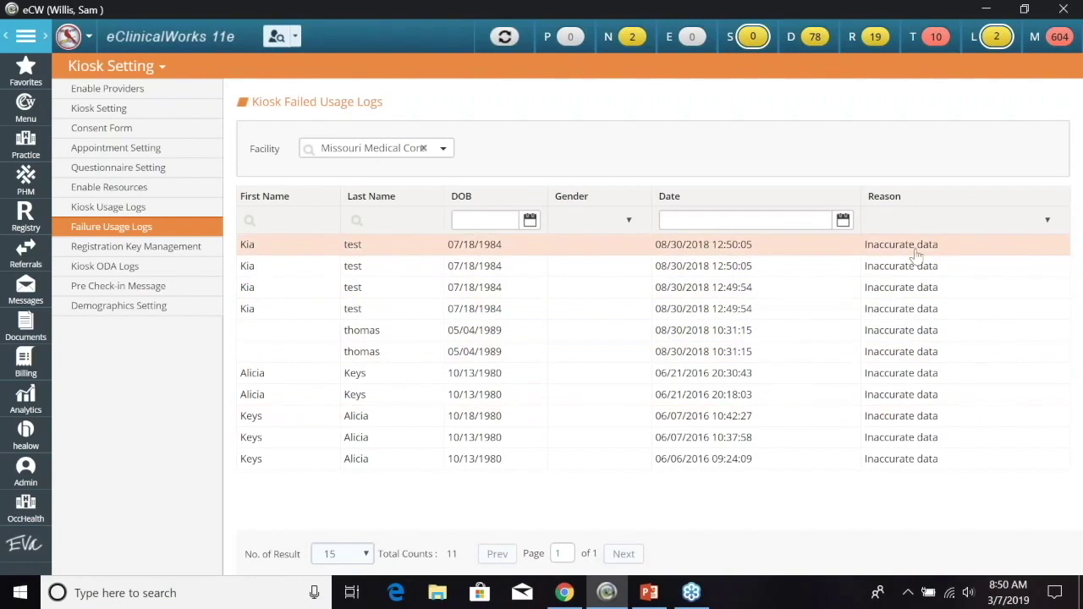
click(166, 254)
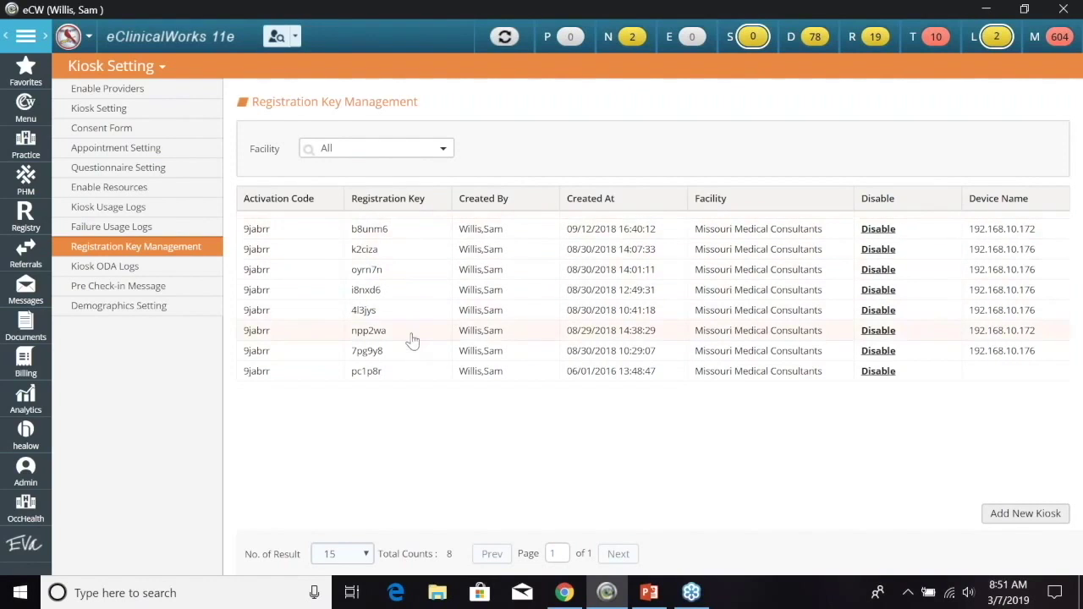
Step: Show the pre check-in message for Missouri Medical Consultants
click(131, 289)
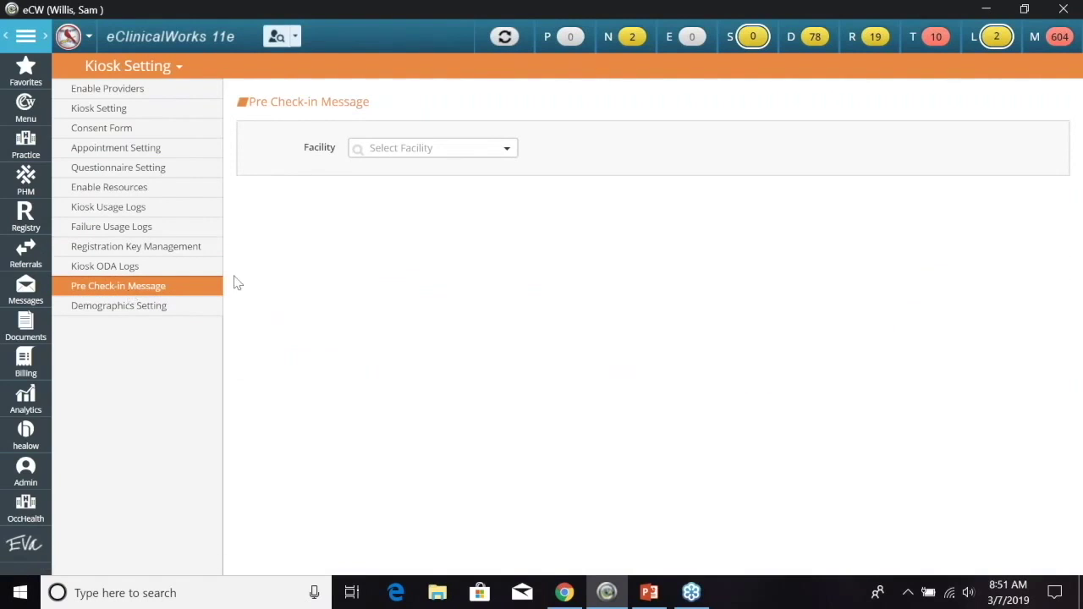
click(507, 148)
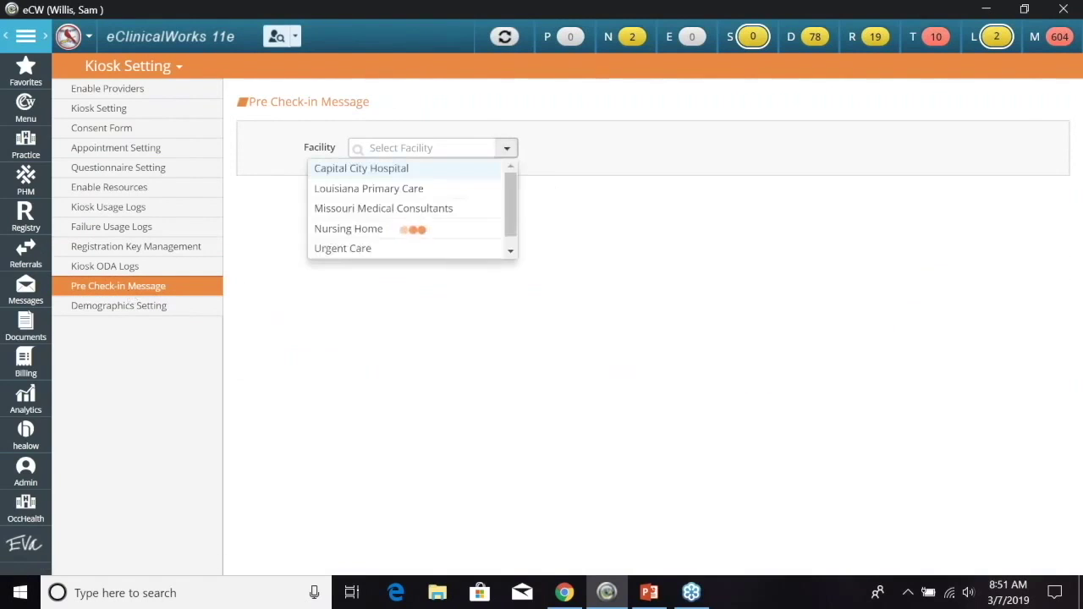
click(423, 209)
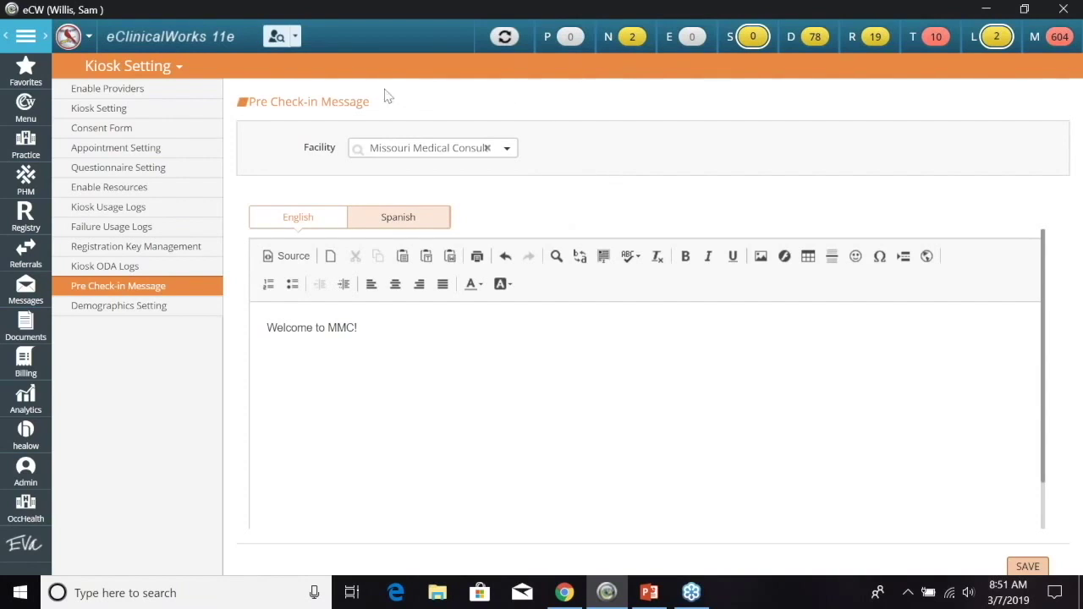
Step: Show the demographics settings for Missouri Medical Consultants, viewing the new patient fields and the existing patient fields
click(133, 312)
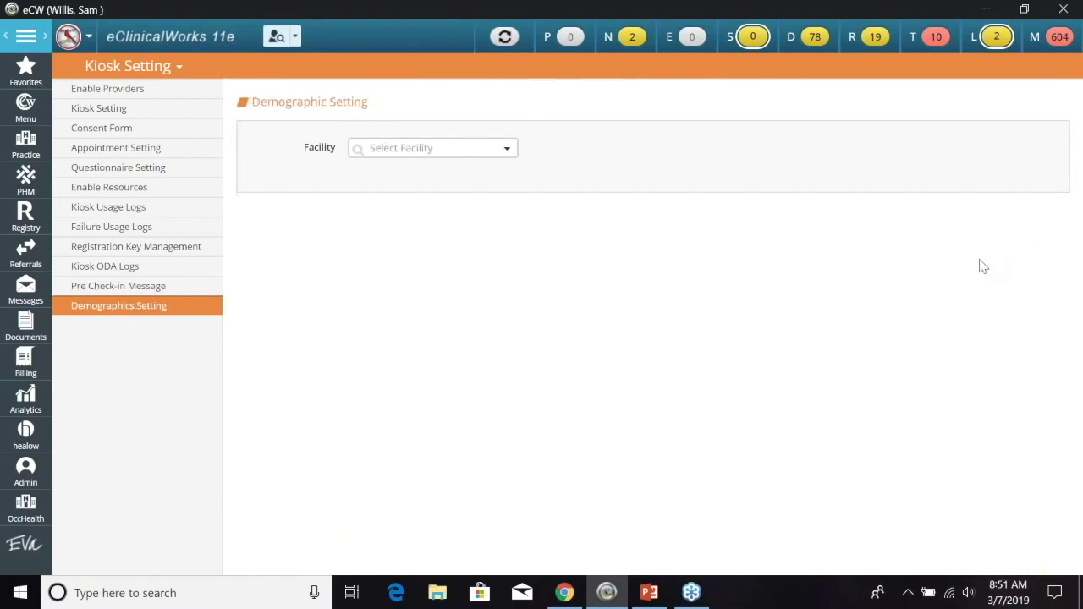
click(505, 149)
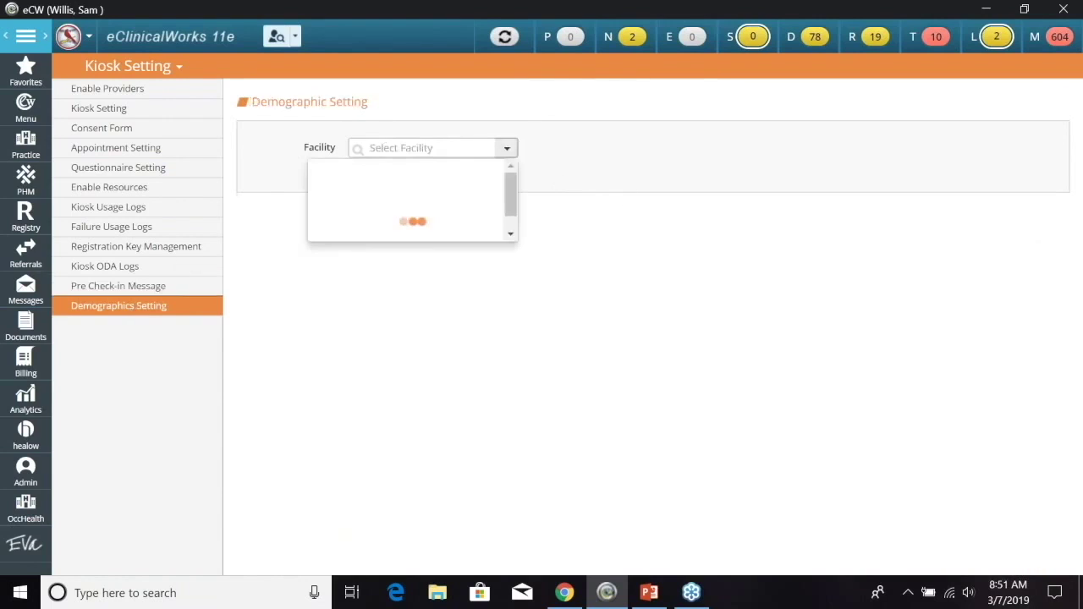
click(413, 210)
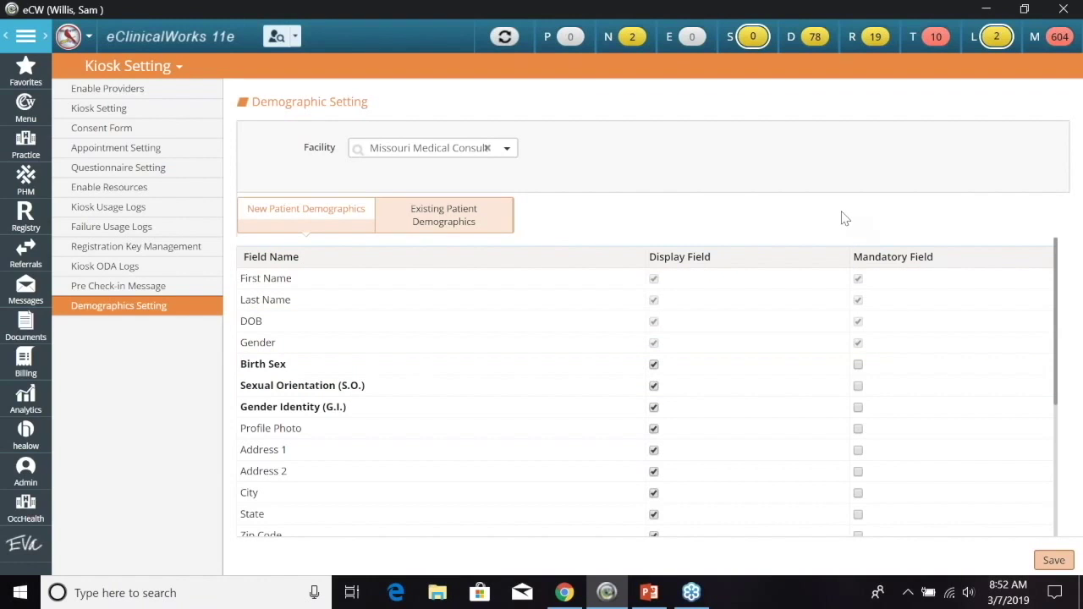
click(440, 228)
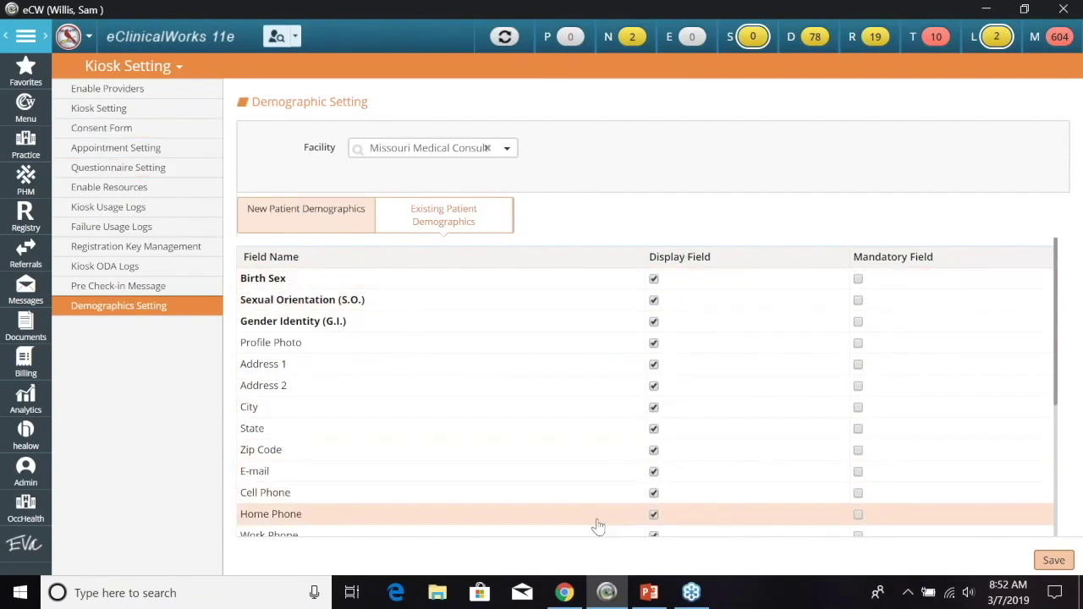
Step: Switch to the eCW Kiosk slide show in PowerPoint and advance to the Activating Kiosk slide
click(649, 595)
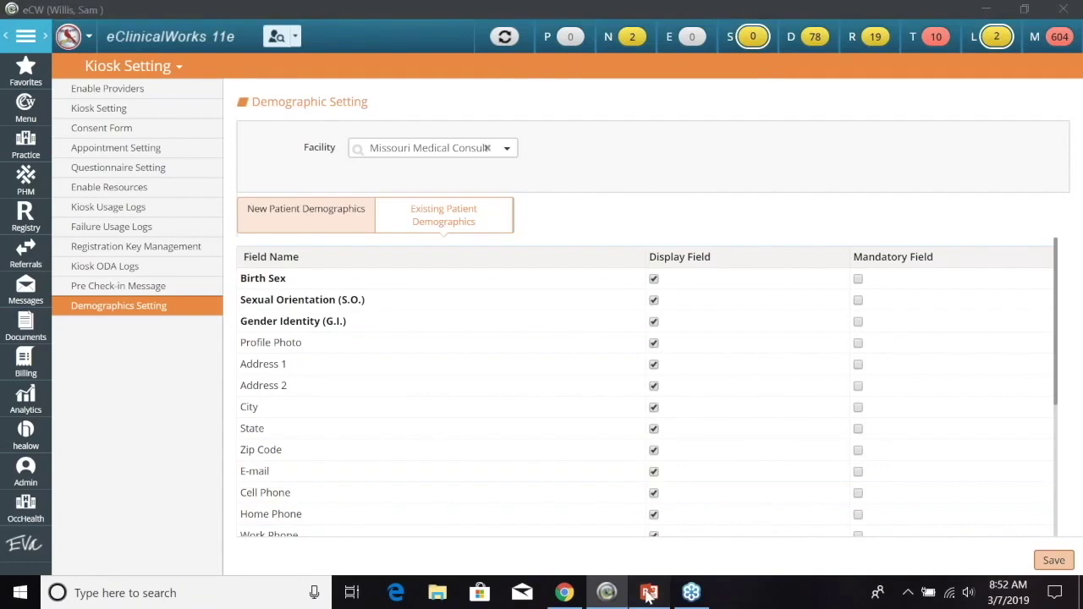
click(16, 80)
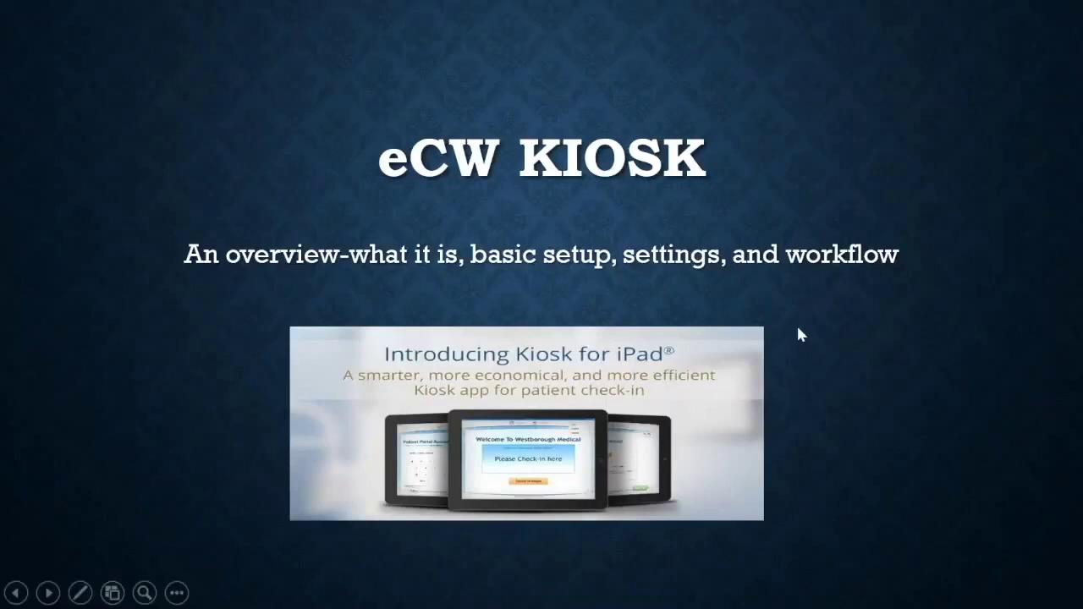
click(875, 311)
click(876, 315)
click(878, 318)
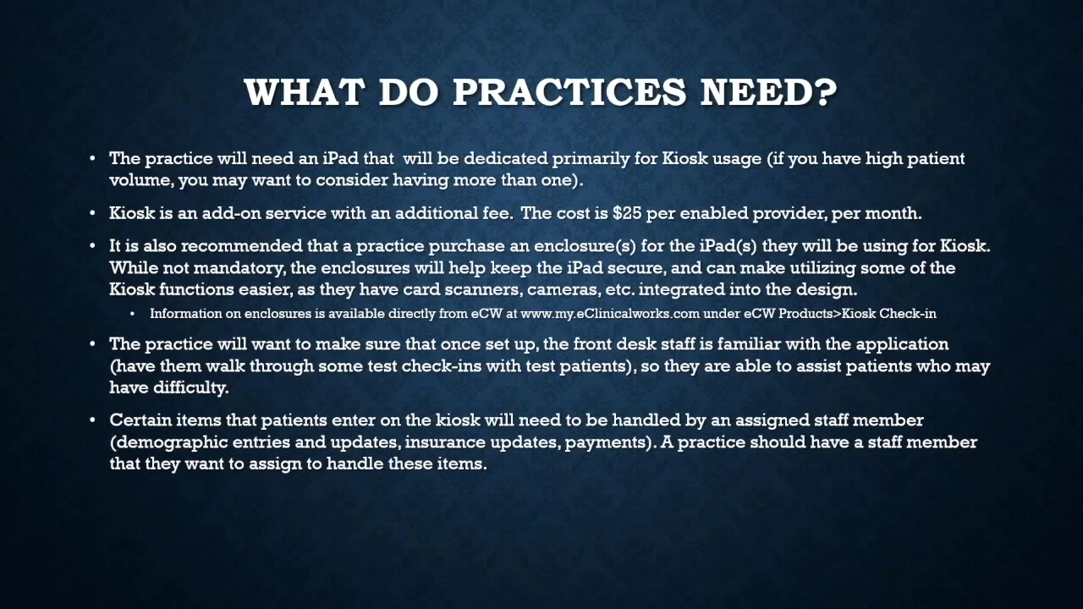
key(Right)
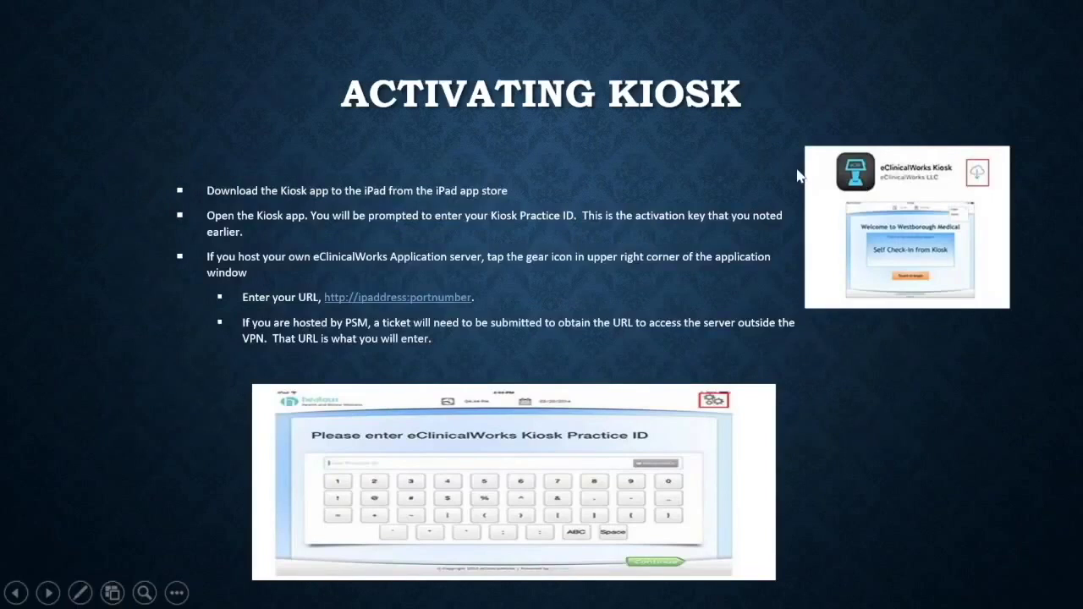